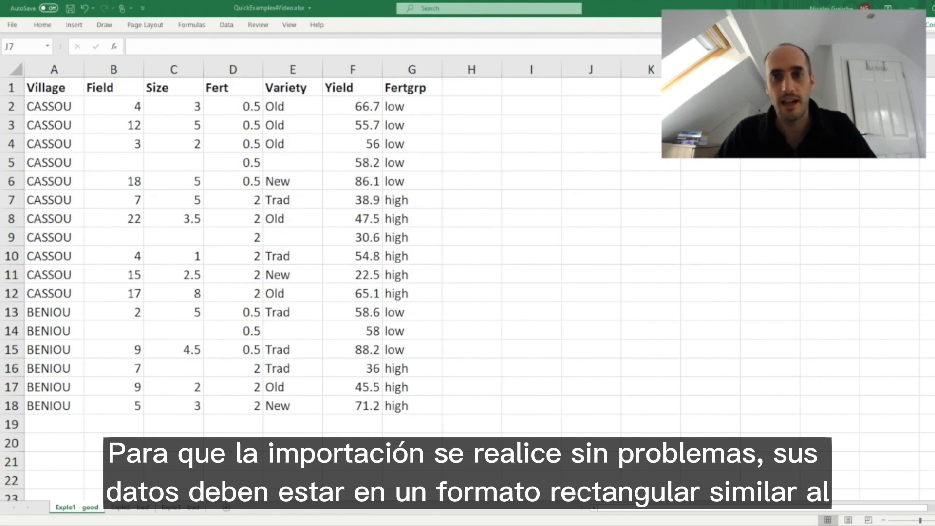
Examine the data rectangle A1:G18, its header row and the empty Field and Size cells in rows 5, 9 and 14
left_click(609, 291)
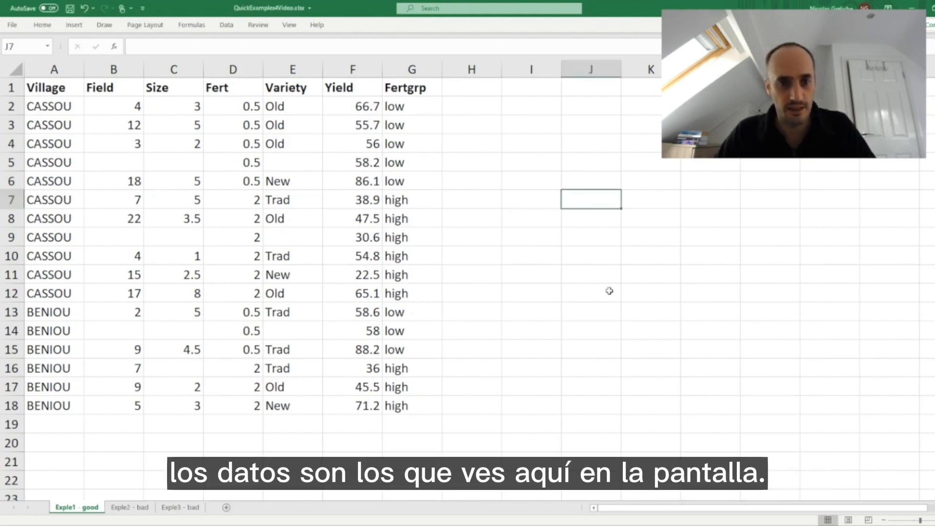
left_click_drag(66, 85, 396, 403)
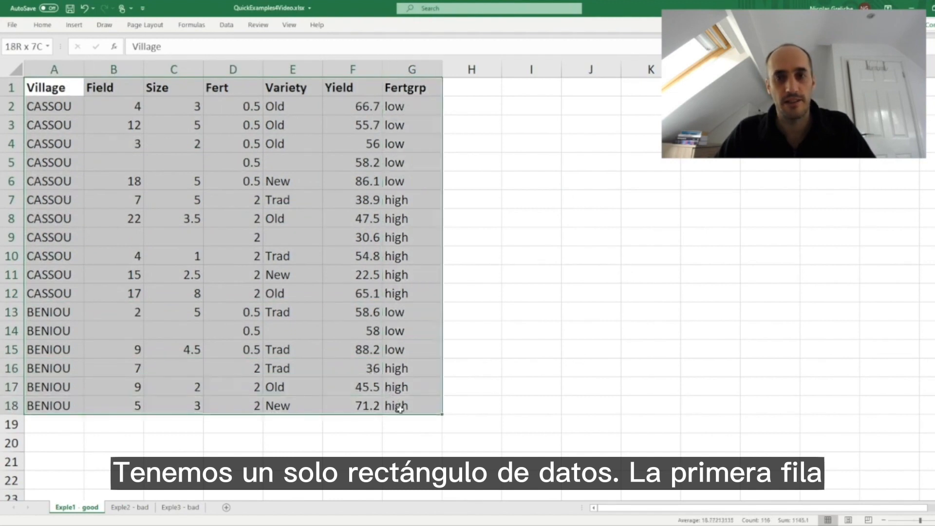
left_click(9, 87)
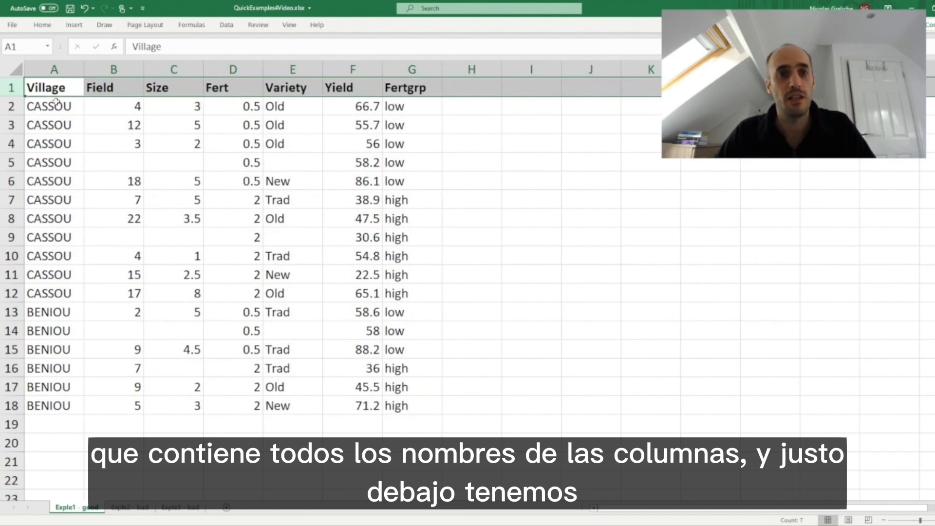
left_click_drag(56, 103, 394, 401)
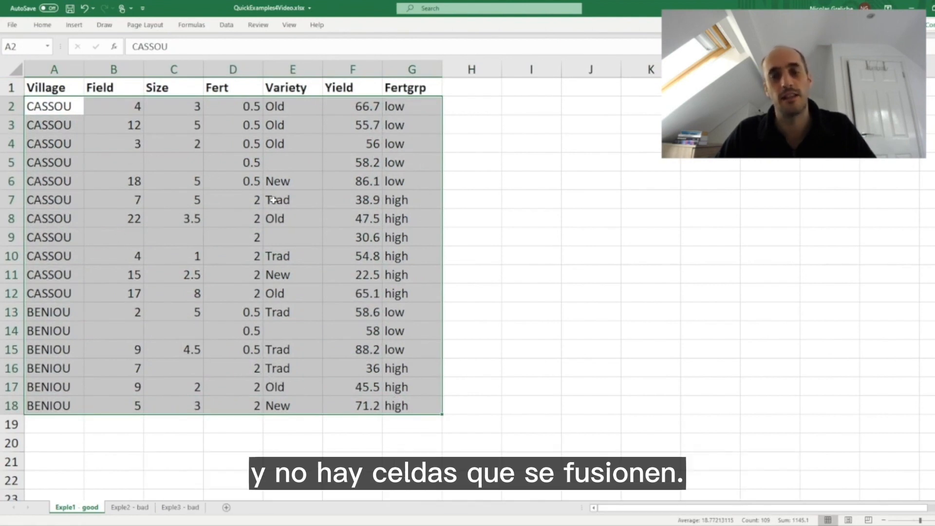
left_click_drag(126, 163, 165, 171)
left_click_drag(127, 233, 166, 243)
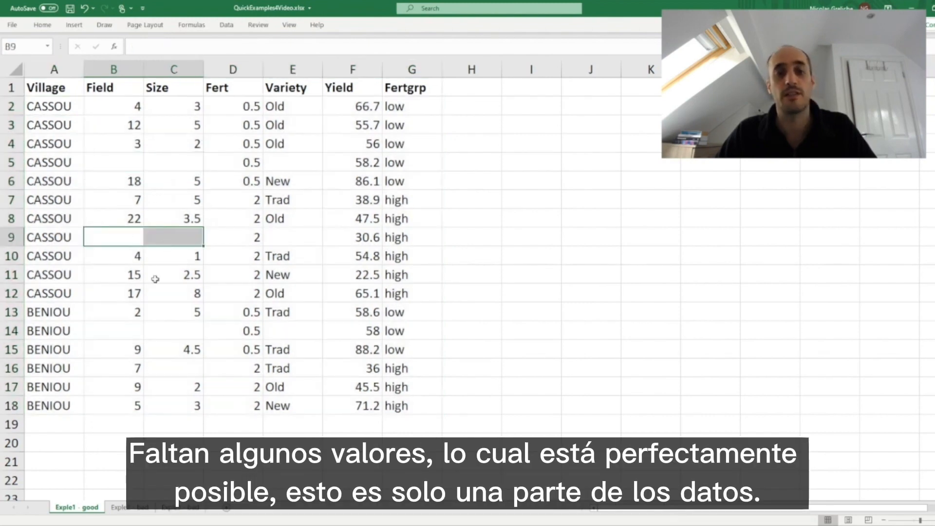
left_click_drag(131, 328, 167, 340)
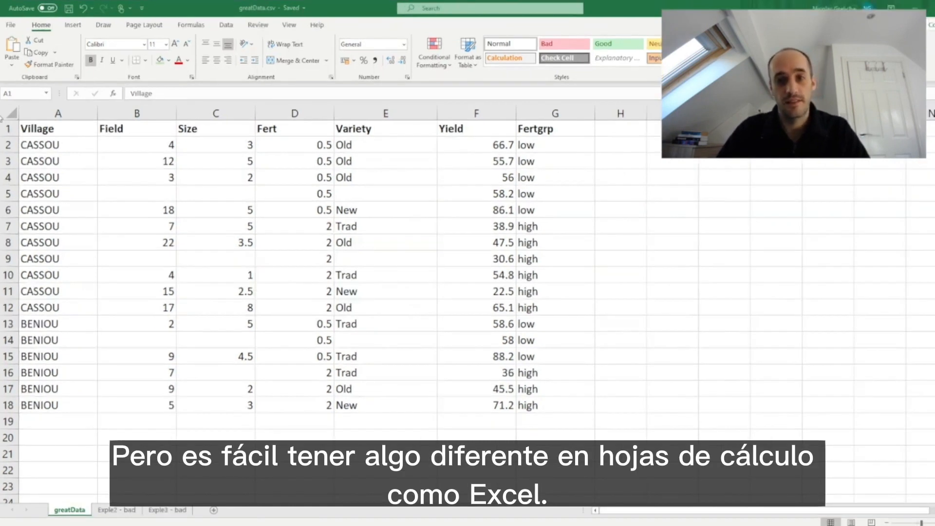
Open the Exple2 - bad sheet and examine its two separate data rectangles and the extra information above the first table
left_click(118, 513)
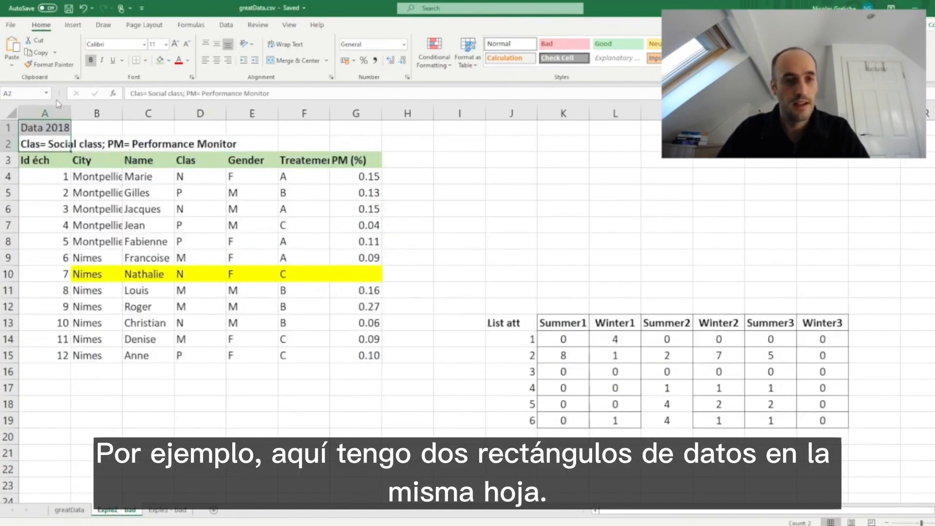
left_click_drag(40, 166, 372, 357)
left_click_drag(505, 323, 805, 405)
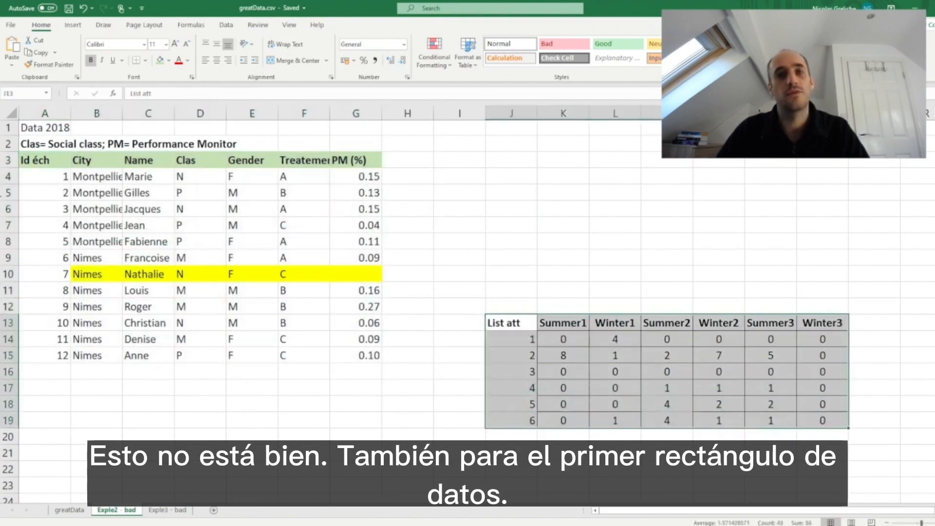
left_click_drag(33, 160, 318, 358)
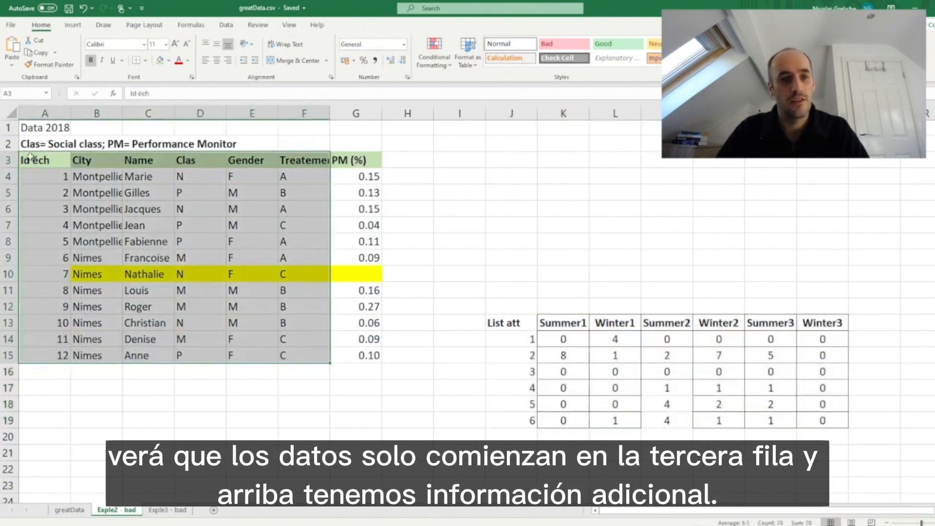
left_click_drag(43, 130, 82, 147)
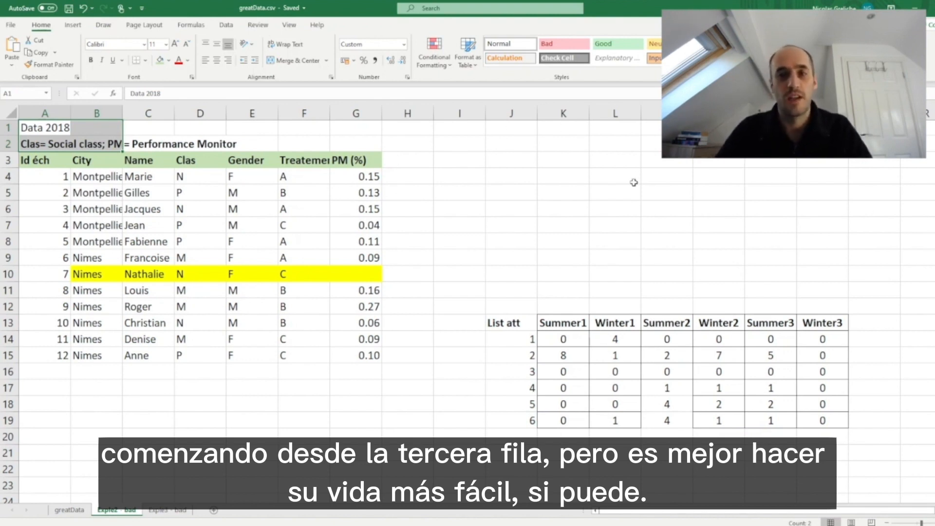
left_click_drag(521, 327, 837, 421)
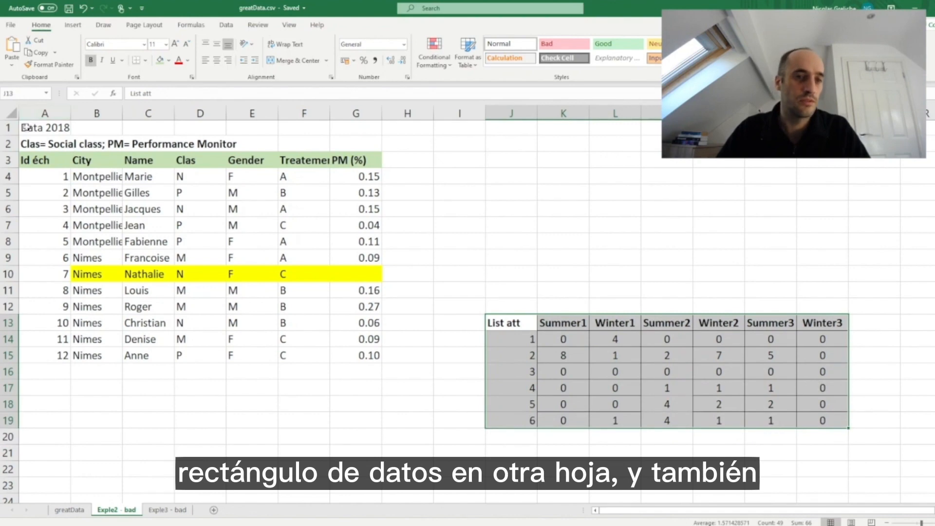
left_click_drag(27, 128, 99, 146)
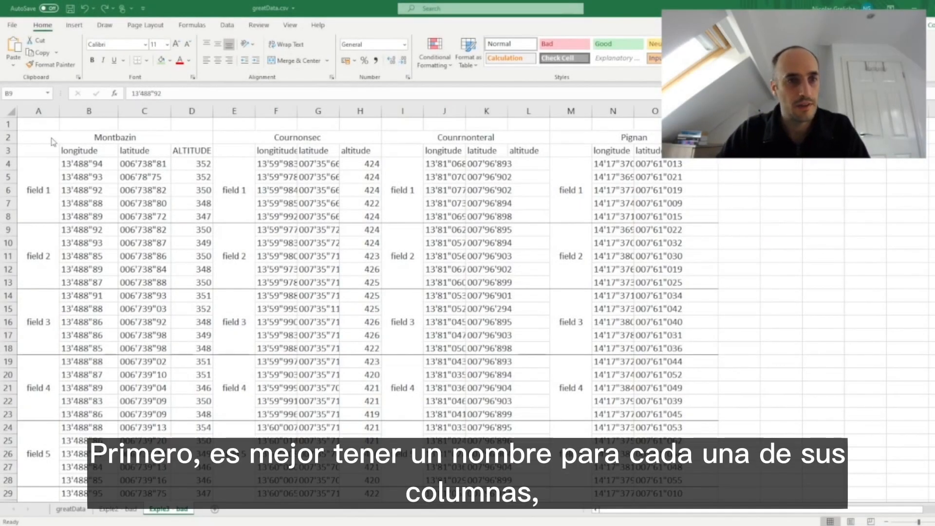
Enter the column name field in the empty header cell A3
left_click(58, 153)
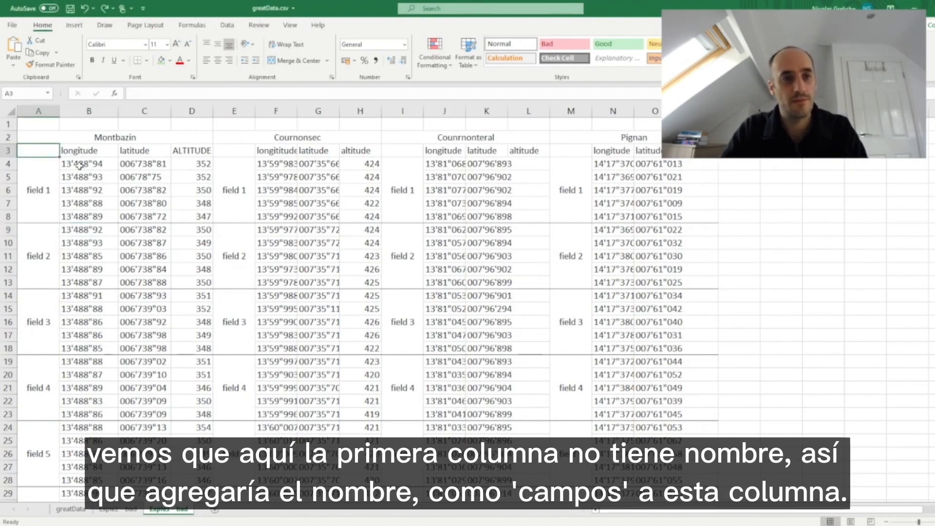
type("F")
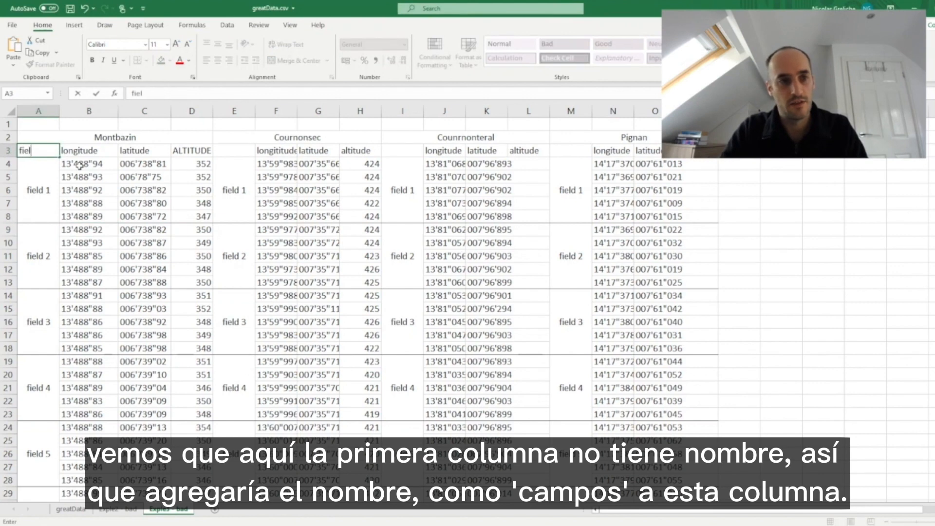
key("Return")
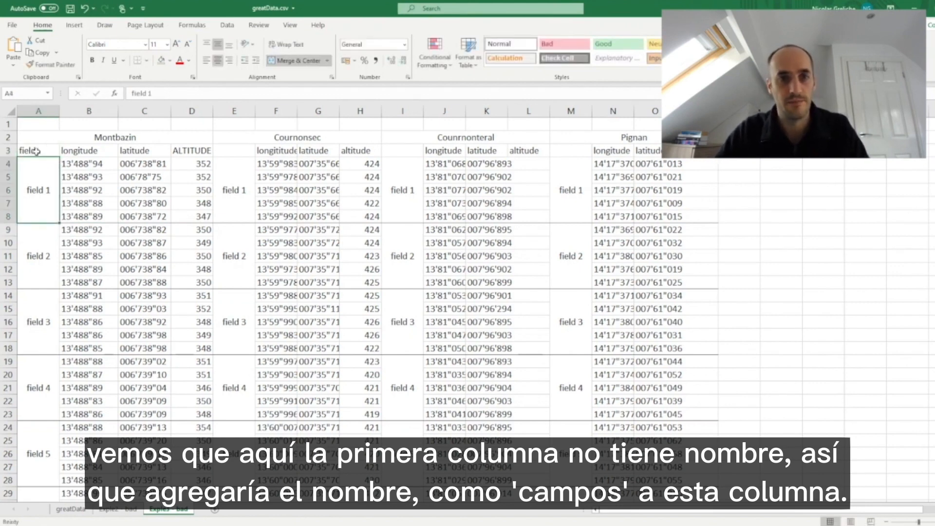
Review the two header rows 2 and 3, and rename the header in A3 to field.Montbazin
left_click(6, 150)
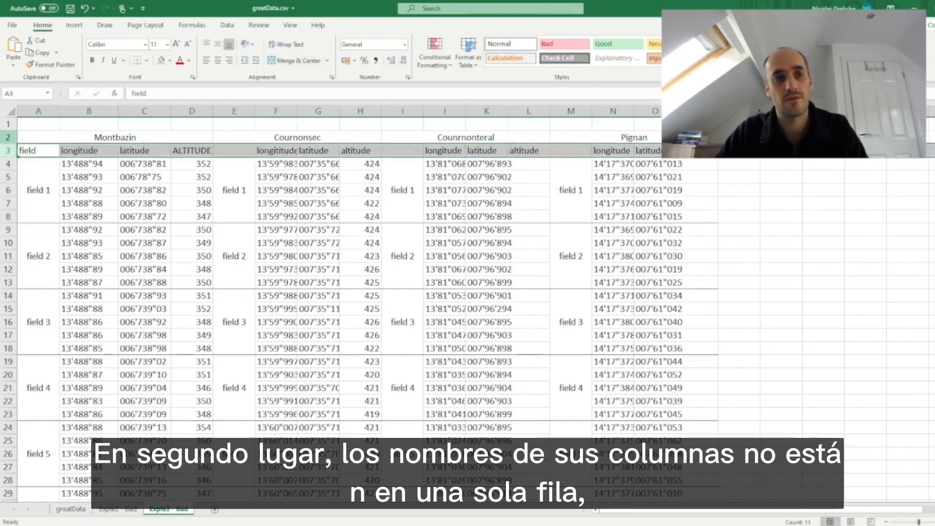
left_click_drag(4, 137, 5, 151)
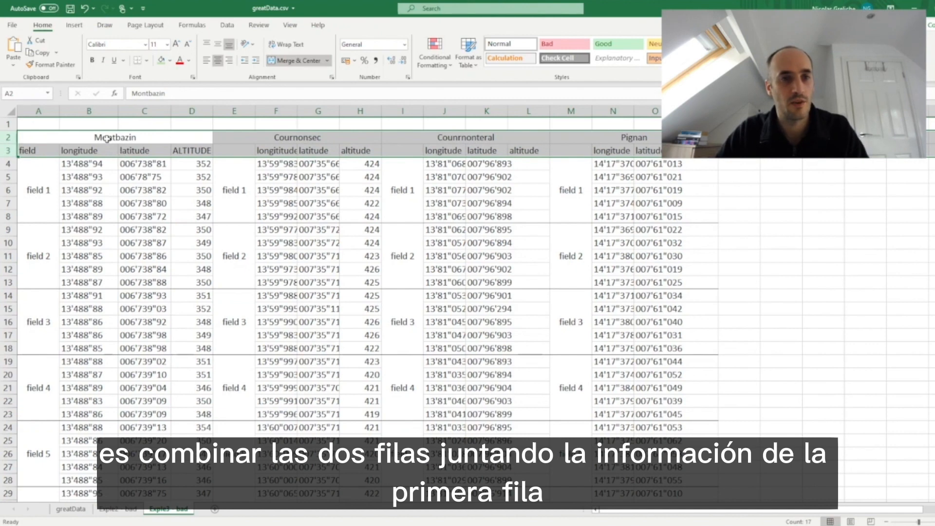
left_click(8, 138)
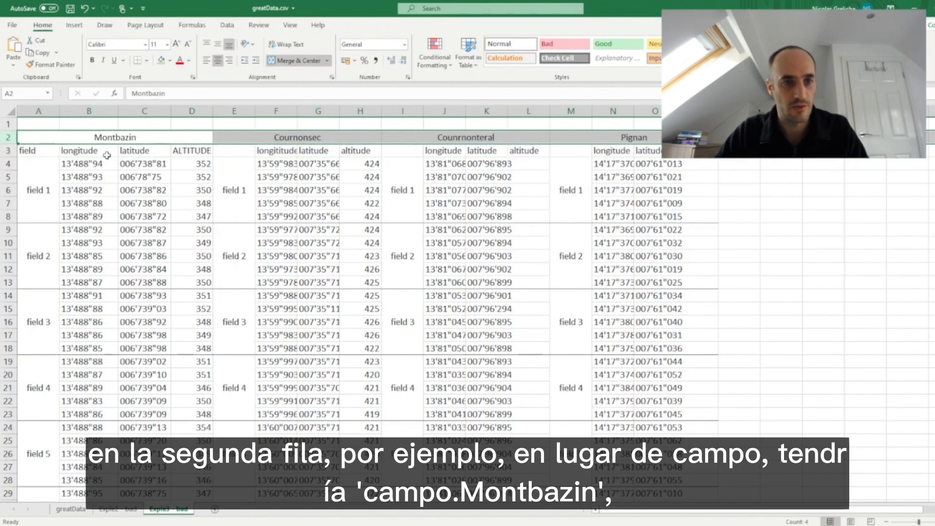
left_click(57, 153)
left_click(173, 98)
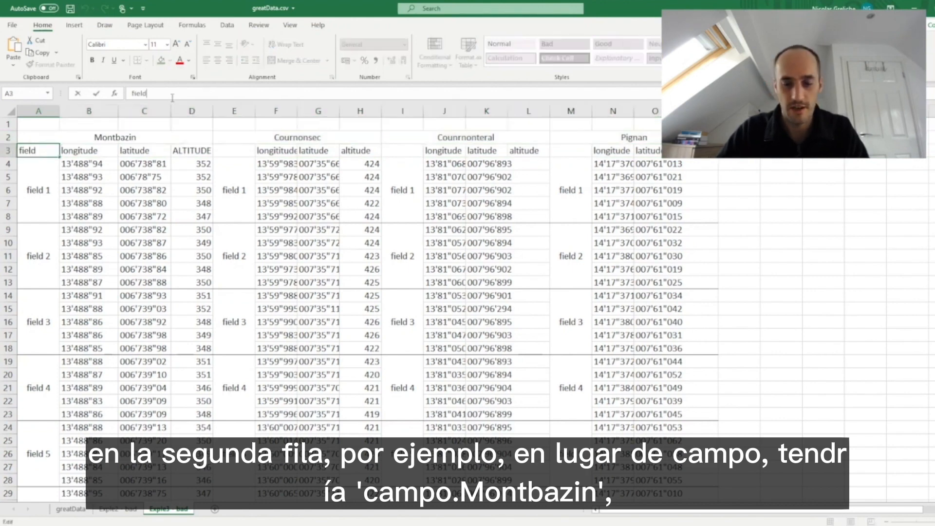
type(".Montb")
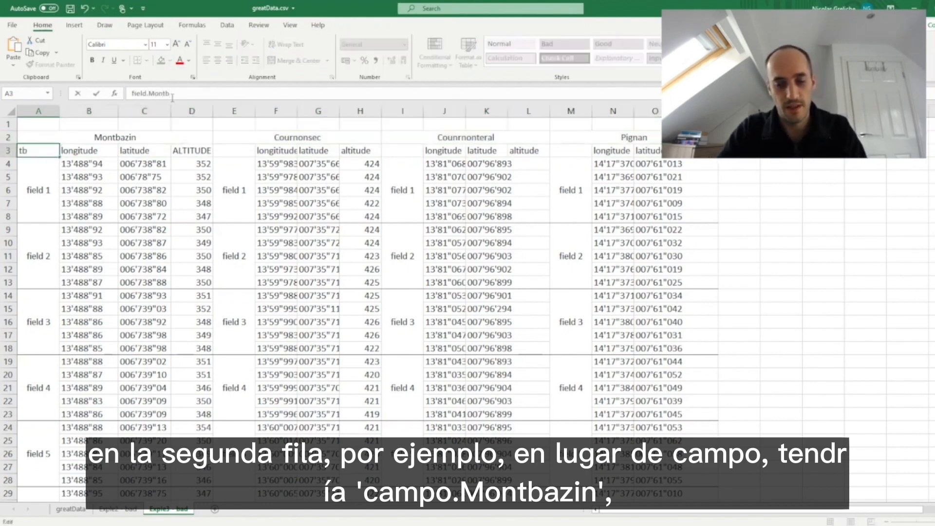
type("azin")
key("Tab")
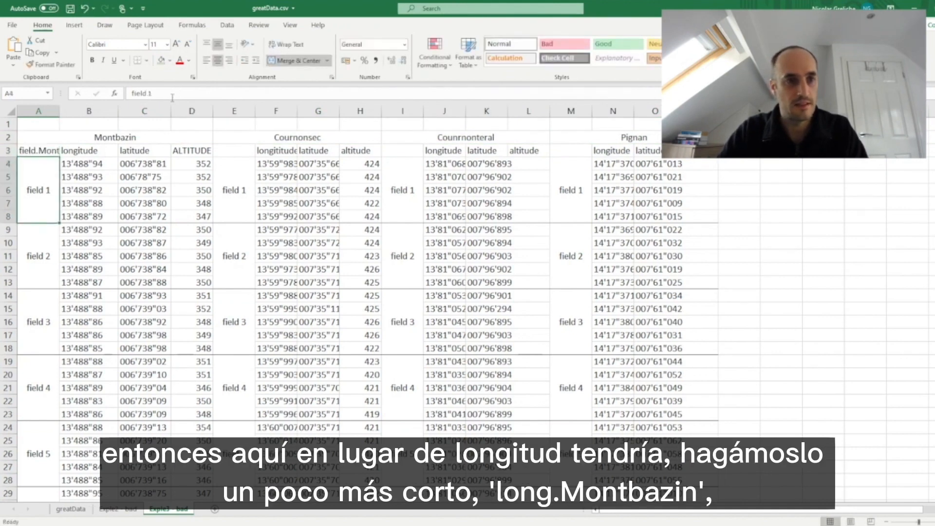
Rename the longitude header in B3 to long.Montbazin
left_click_drag(173, 98, 146, 93)
type(".")
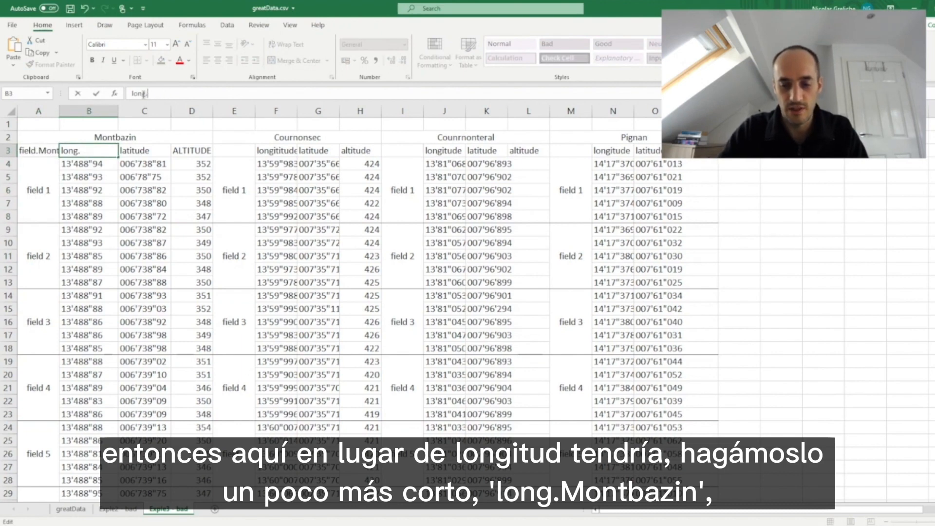
type("Mo")
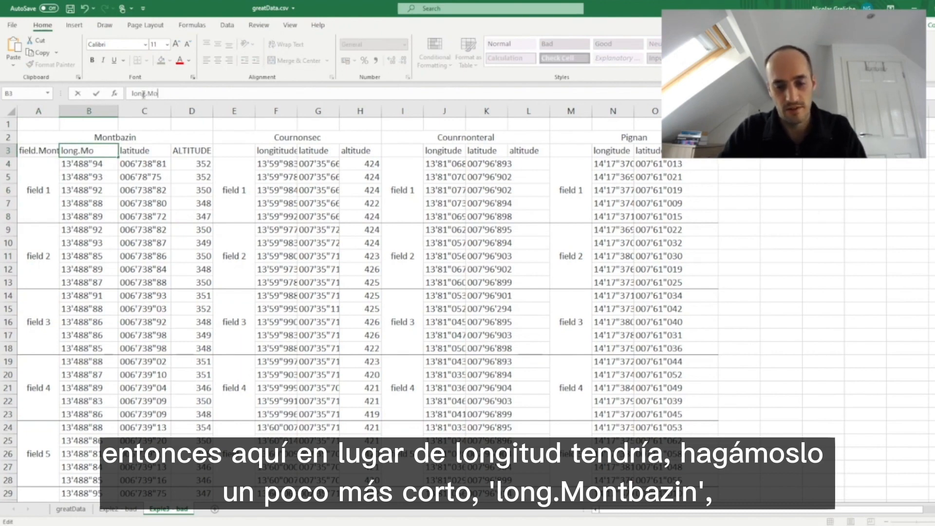
type("ntbazin")
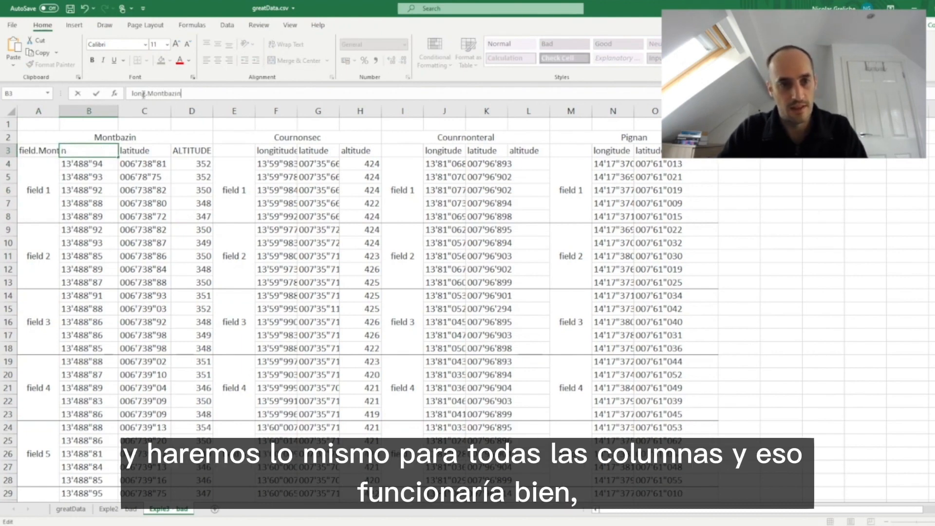
key("Return")
key("Right")
key("Up")
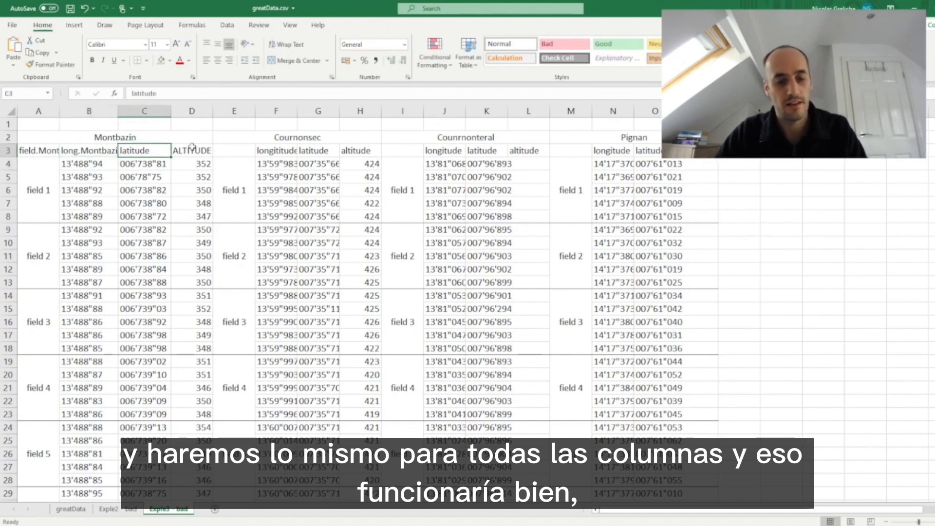
Delete the Montbazin title from the merged cell in row 2
left_click(46, 140)
key("Delete")
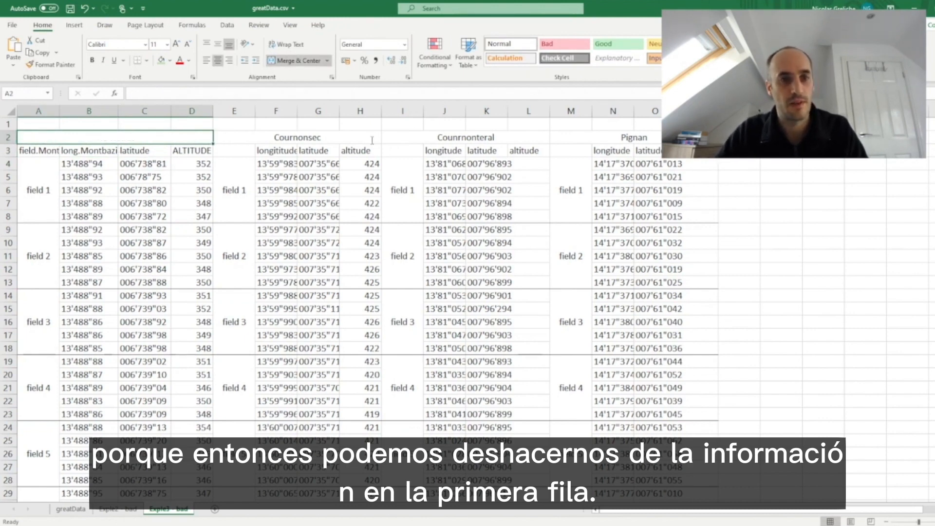
left_click(194, 165)
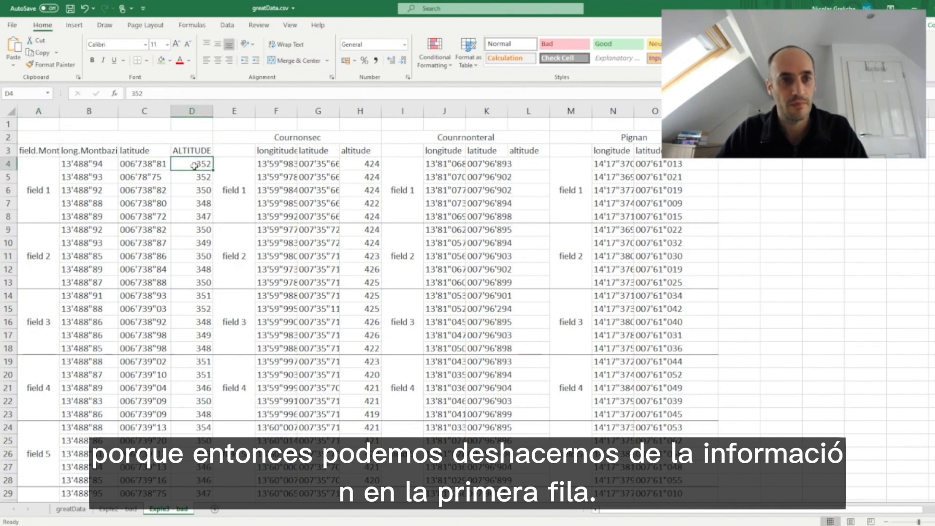
Undo the title deletion and the two Montbazin header renames, keeping field in A3
key("ctrl+z")
key("ctrl+z")
key("ctrl+z")
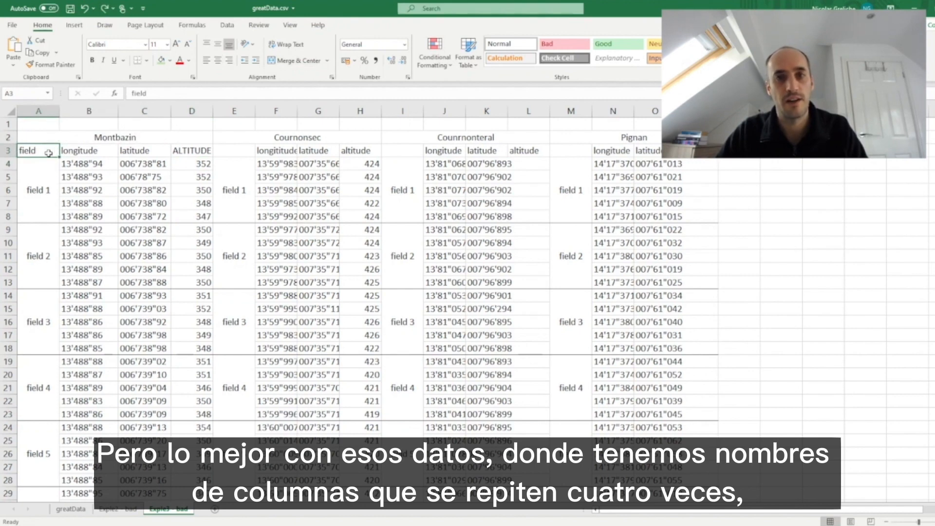
Examine the column names repeated for each place, the full extent of the rows, and the merged place and field cells
left_click_drag(49, 154, 521, 146)
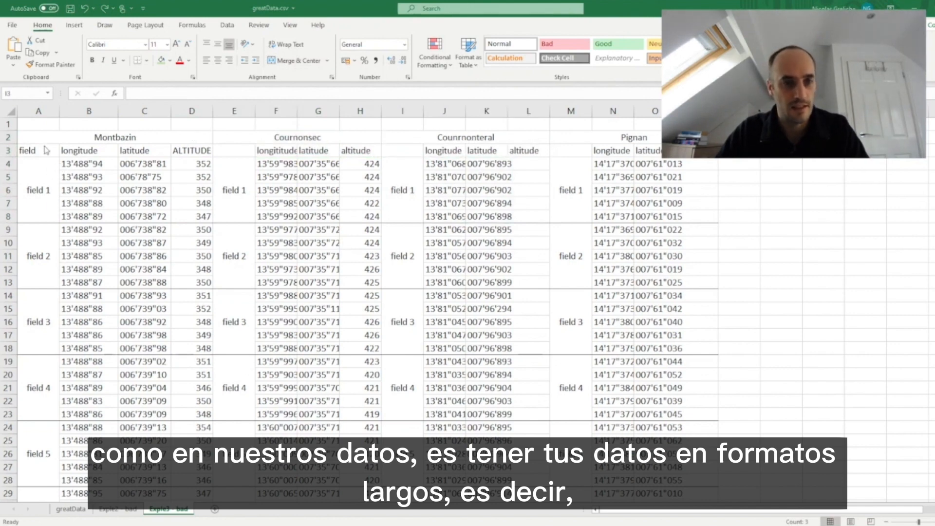
scroll(46, 151, "down", 2)
scroll(44, 149, "up", 2)
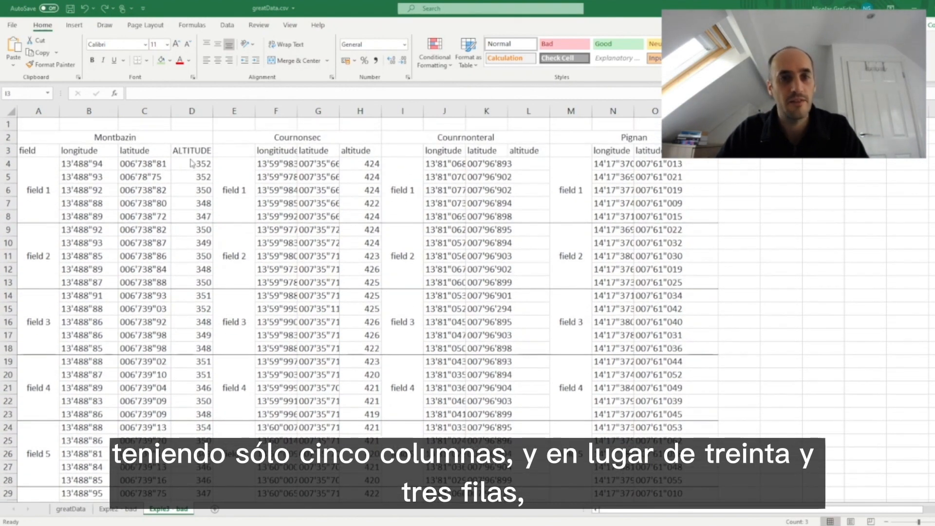
scroll(191, 166, "down", 4)
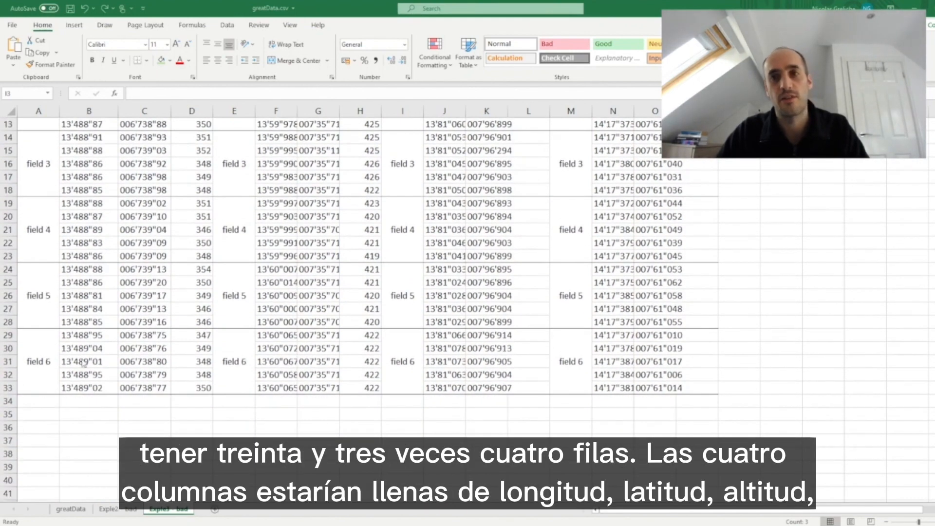
scroll(104, 337, "up", 4)
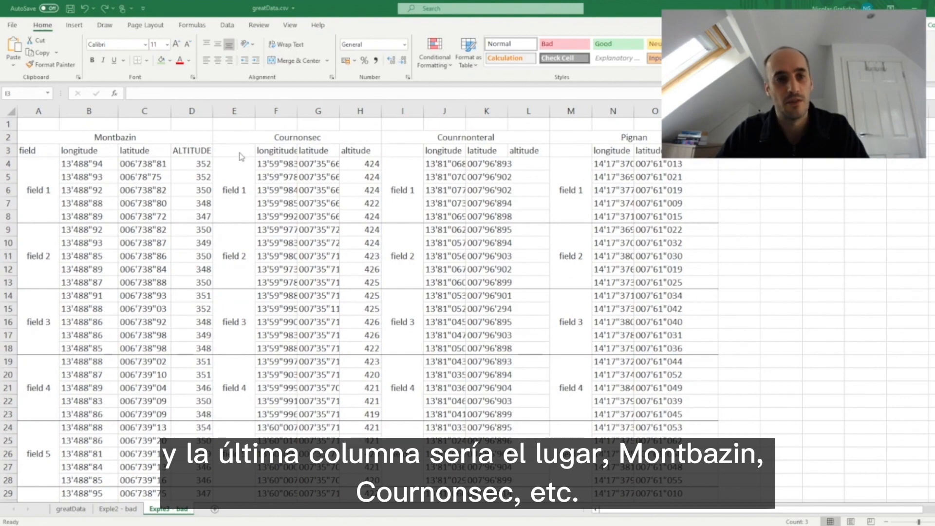
left_click(286, 140)
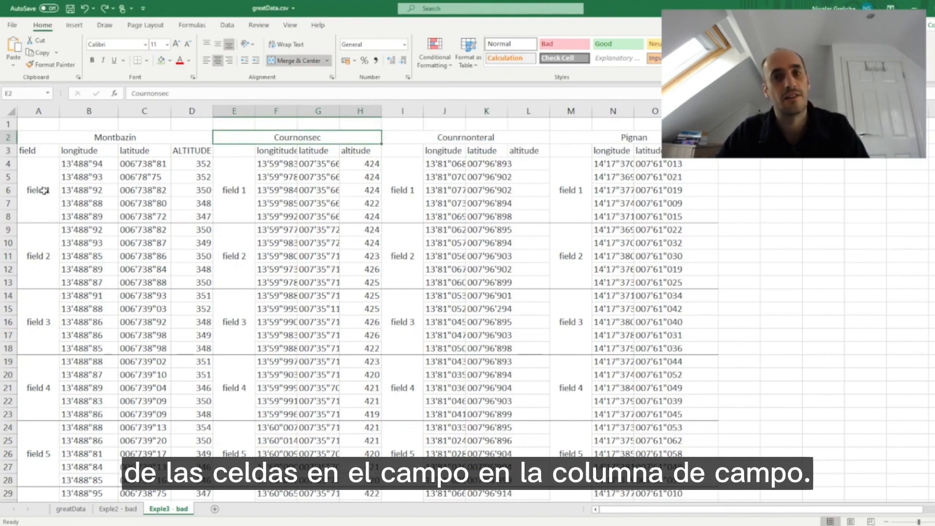
left_click(31, 152)
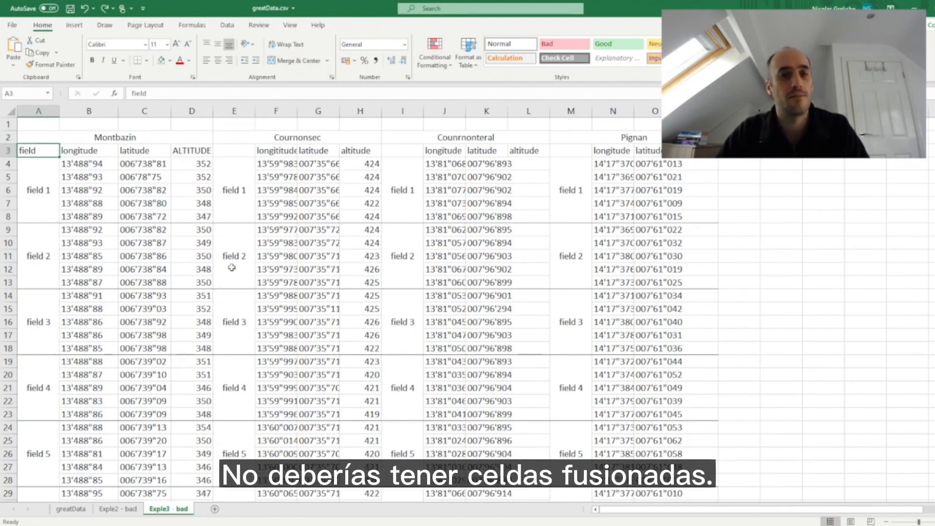
left_click(32, 198)
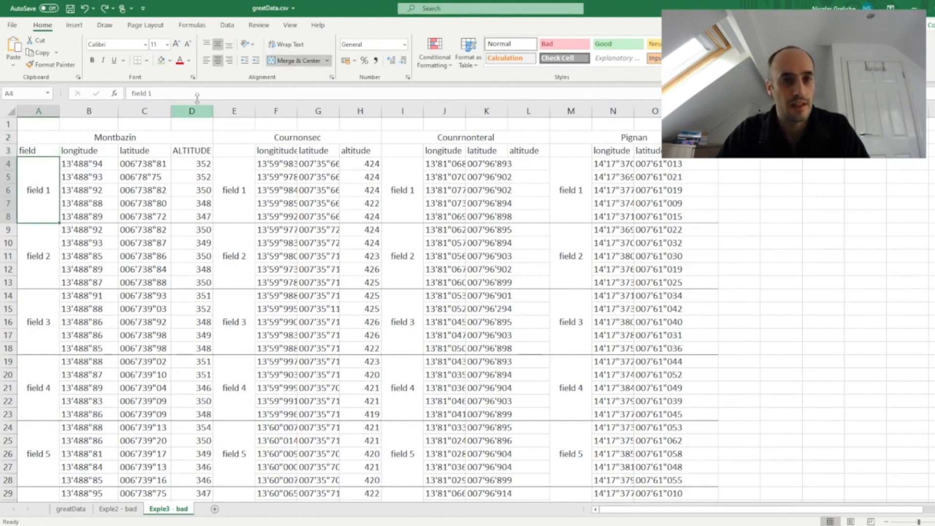
Unmerge the first Montbazin field cell in A4:A8 and fill every row of that range with field 1
left_click(291, 62)
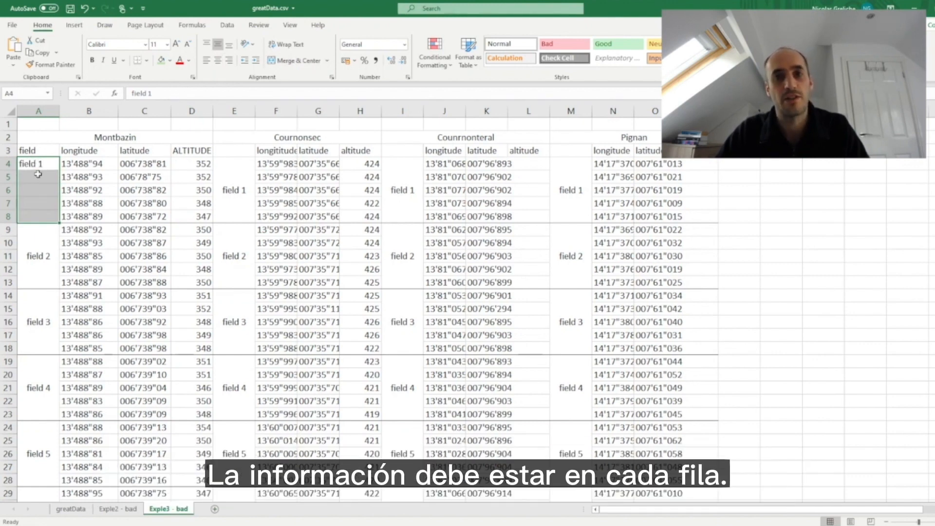
left_click(38, 175)
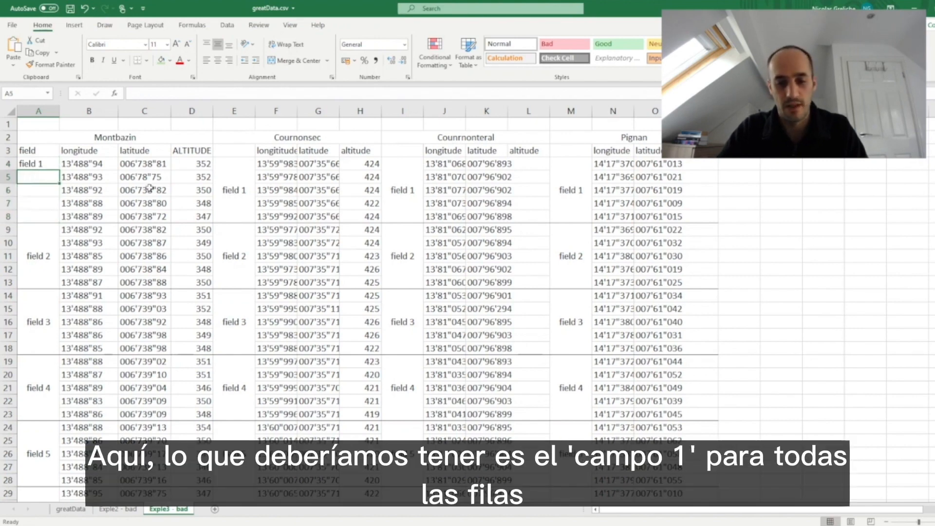
type("field 1")
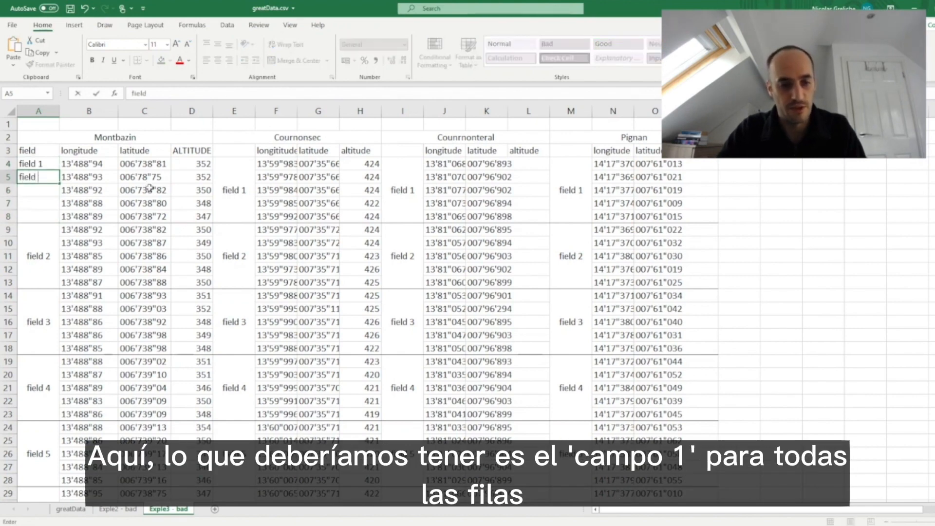
key("Return")
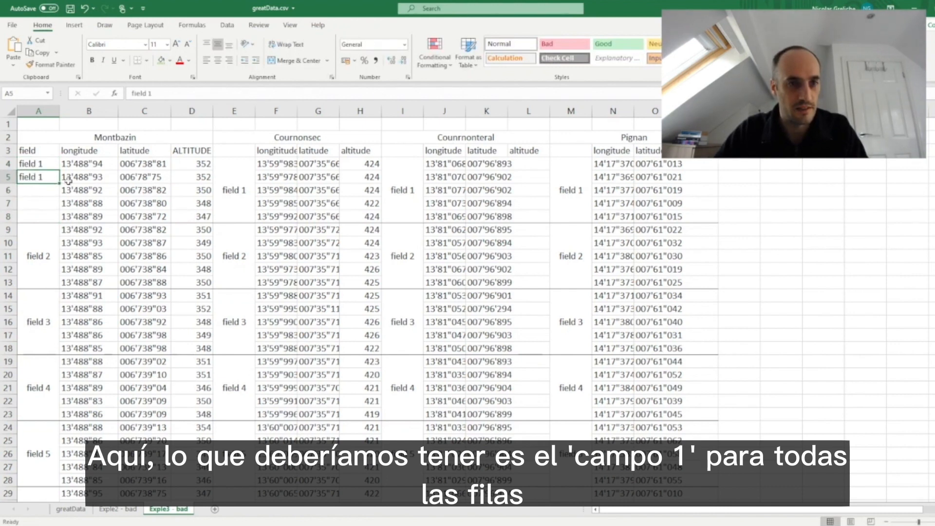
left_click_drag(53, 163, 59, 221)
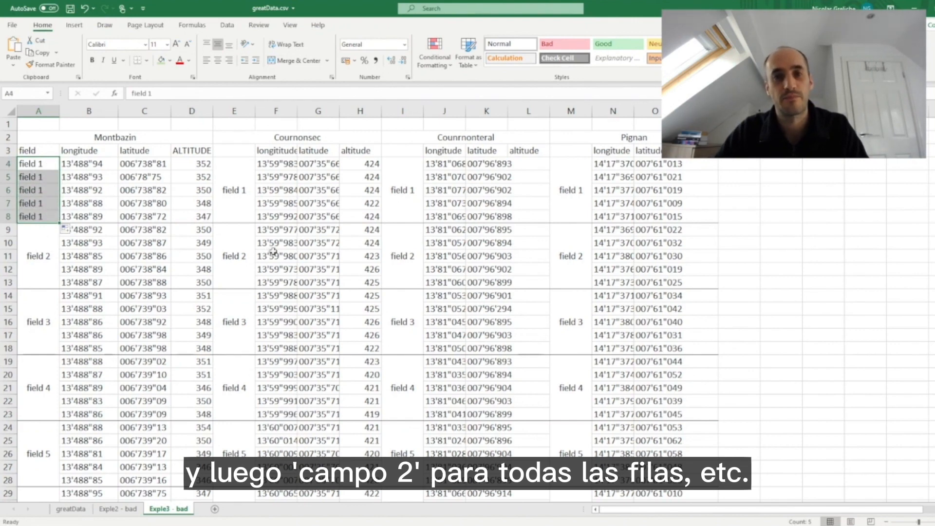
left_click(438, 212)
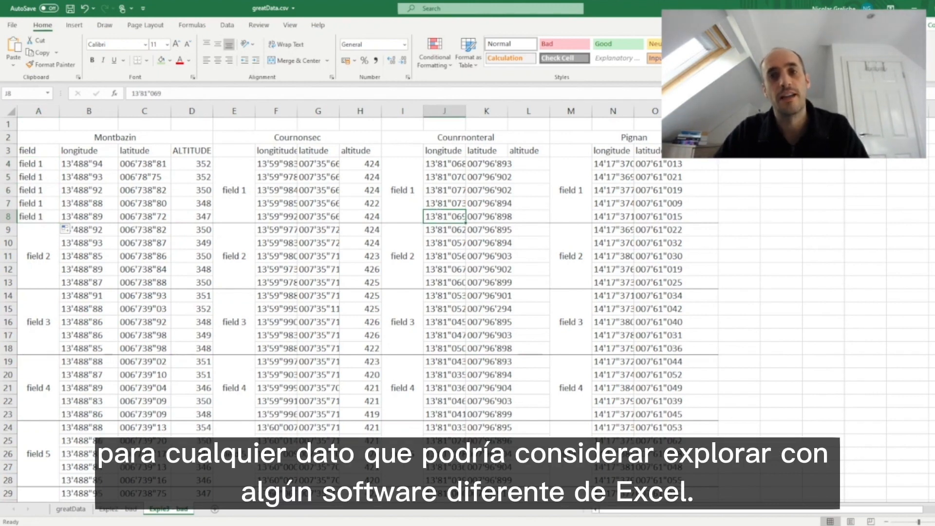
key("alt+Tab")
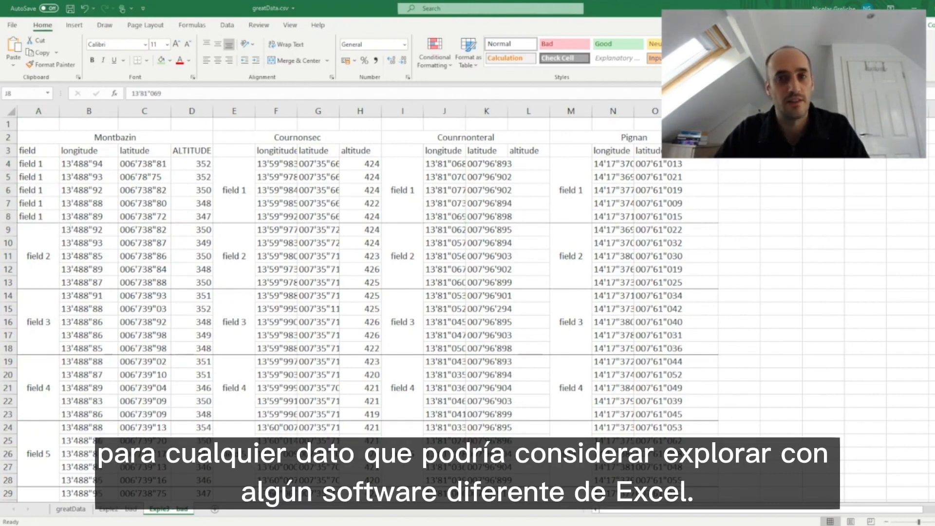
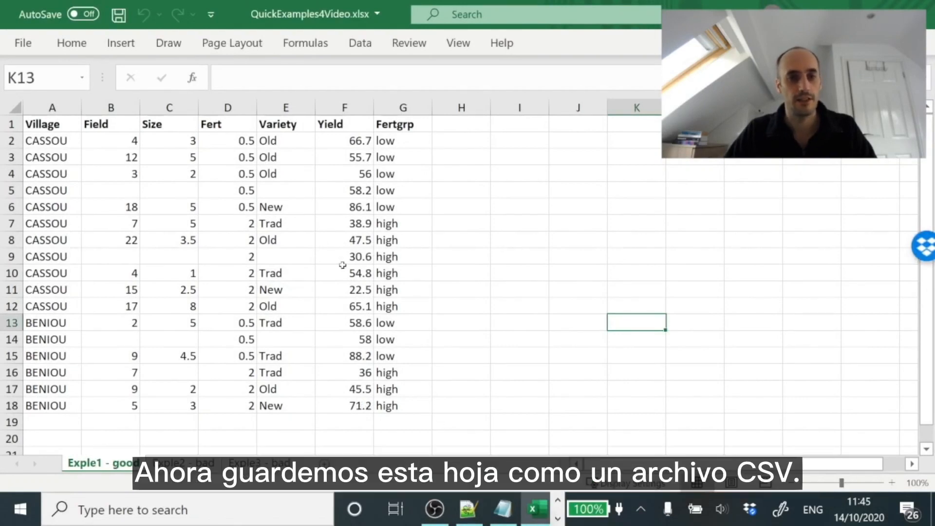
Start saving a copy of the QuickExamples4Video workbook and choose the Awesome study folder in Documents as its location
left_click(28, 47)
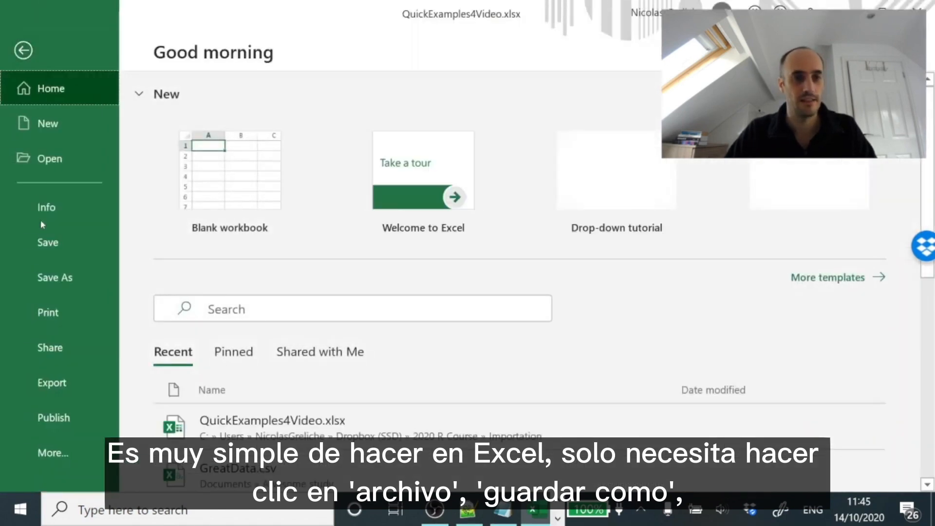
left_click(63, 282)
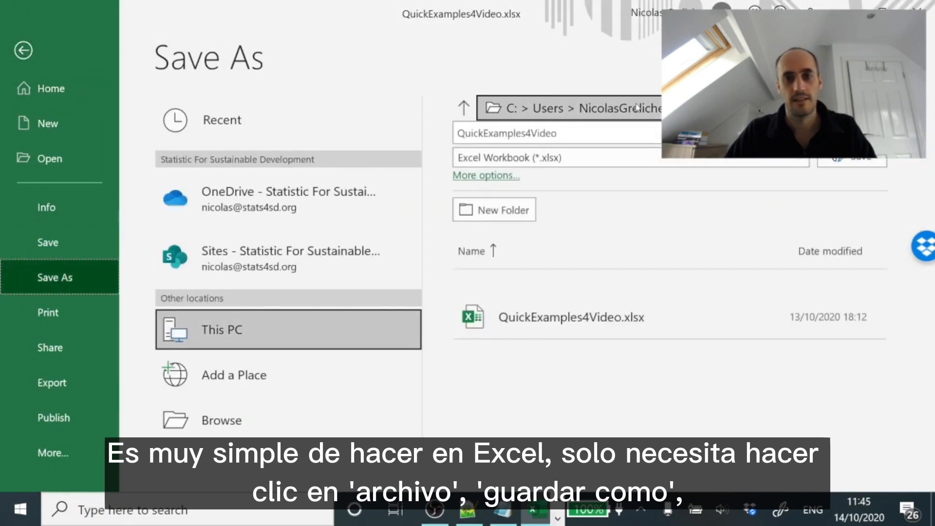
left_click(632, 103)
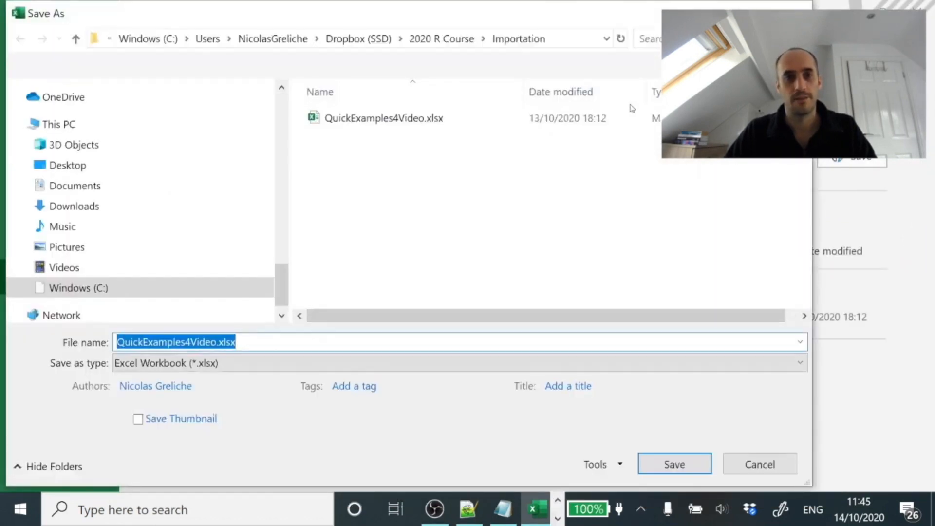
left_click(84, 189)
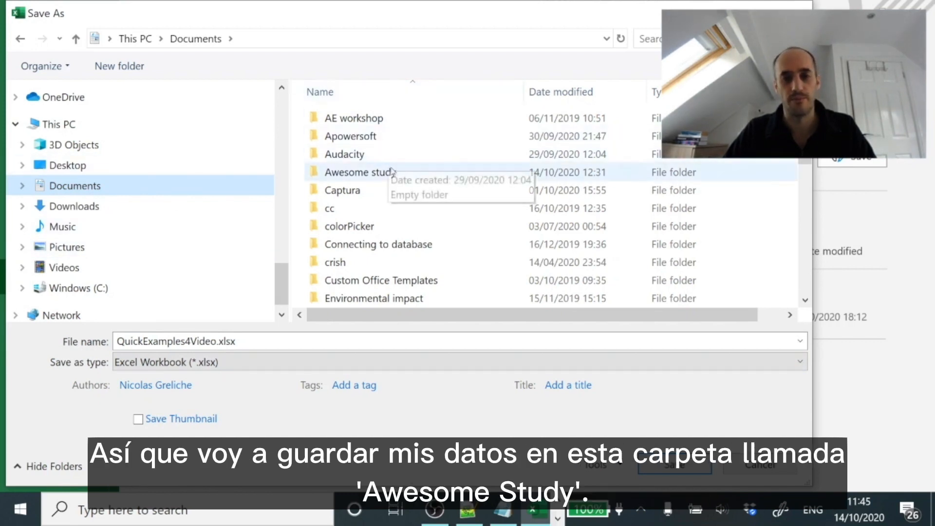
left_click(358, 175)
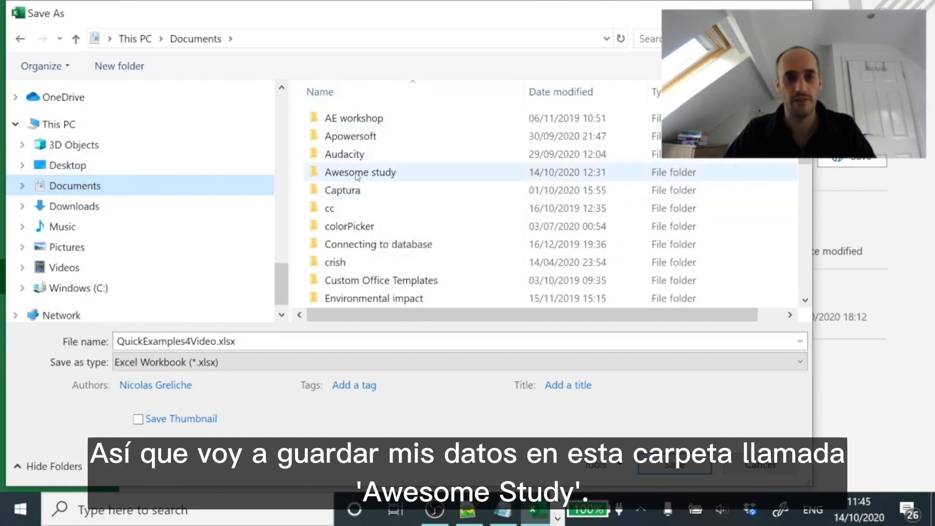
left_click(358, 176)
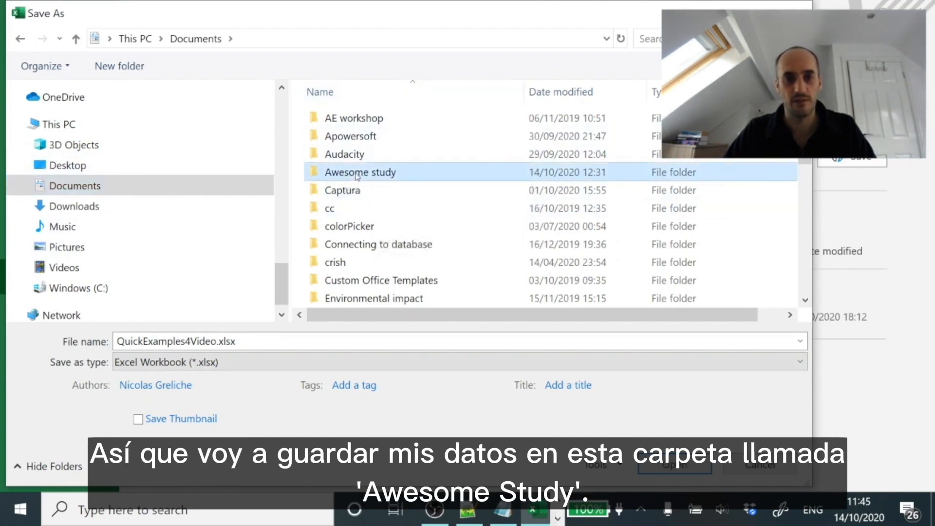
double_click(358, 176)
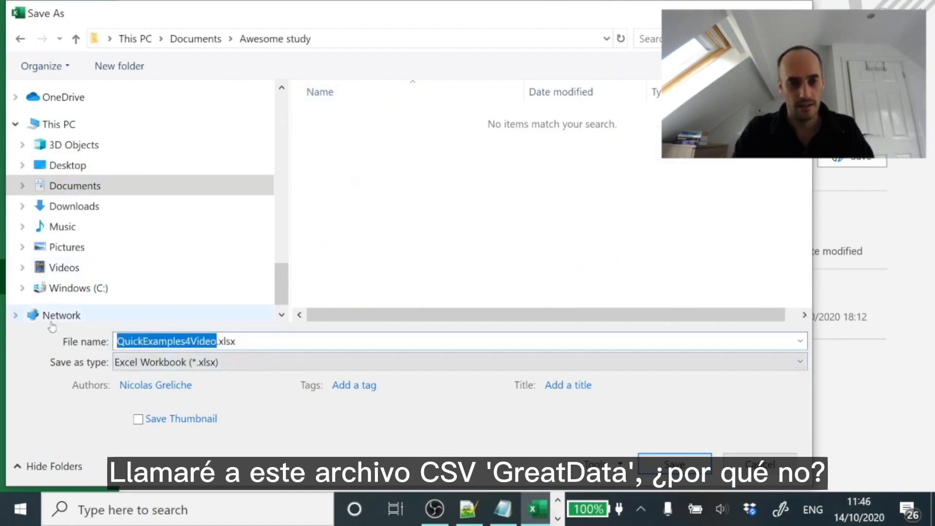
Save only the active sheet as GreatData in CSV (Comma delimited) format
type("Great")
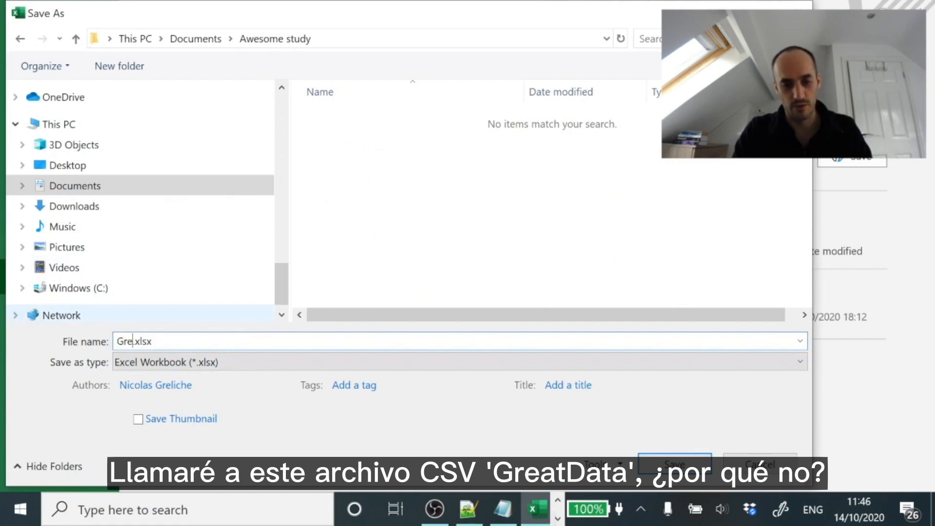
type("Data")
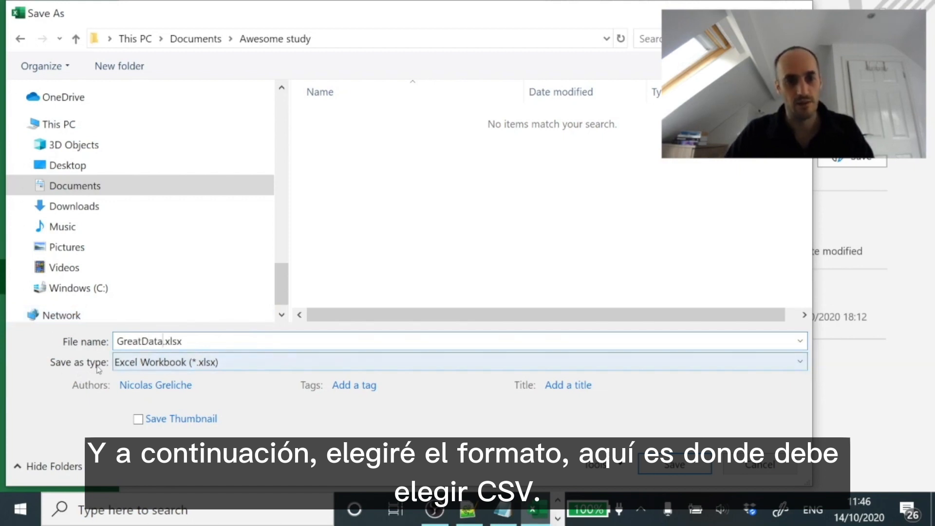
left_click(176, 365)
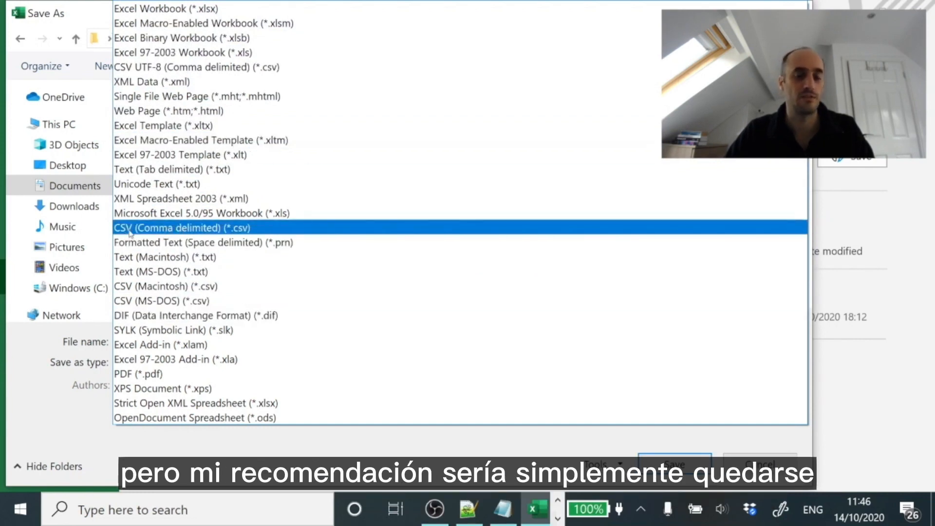
left_click(202, 230)
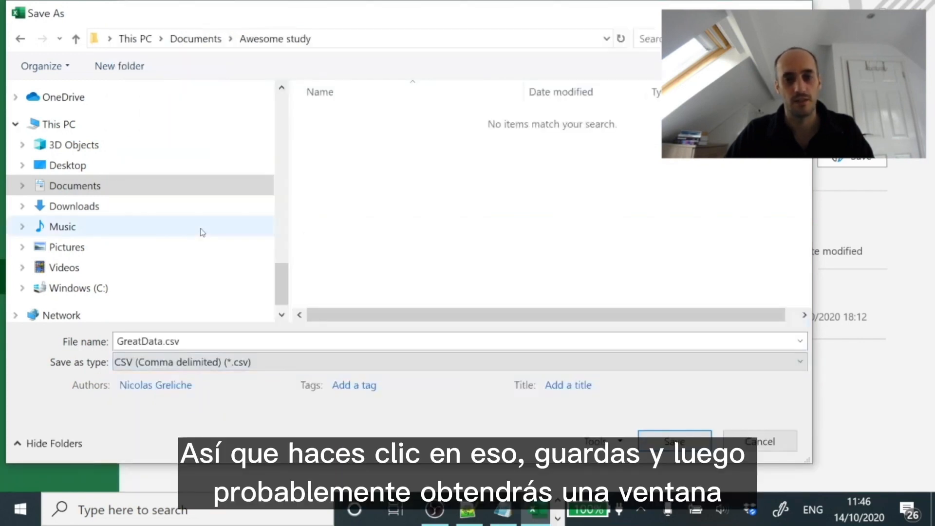
left_click(674, 441)
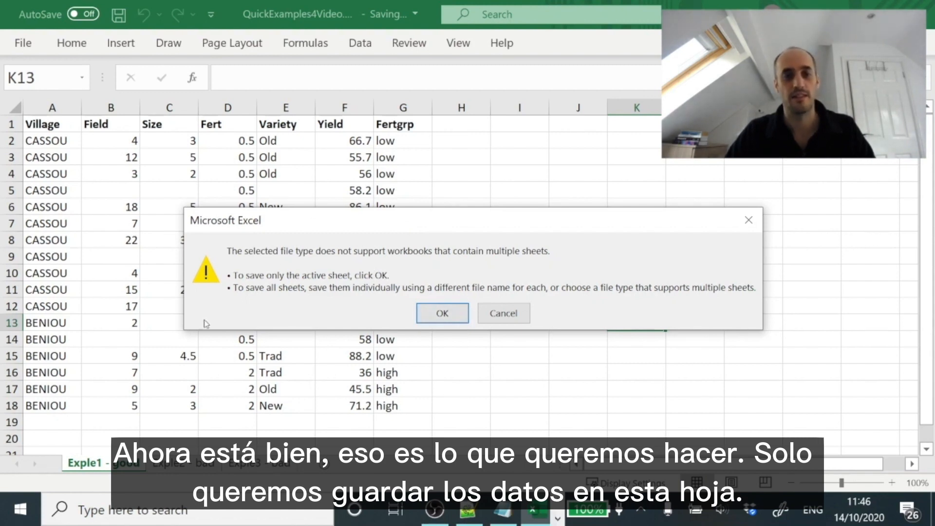
left_click(453, 311)
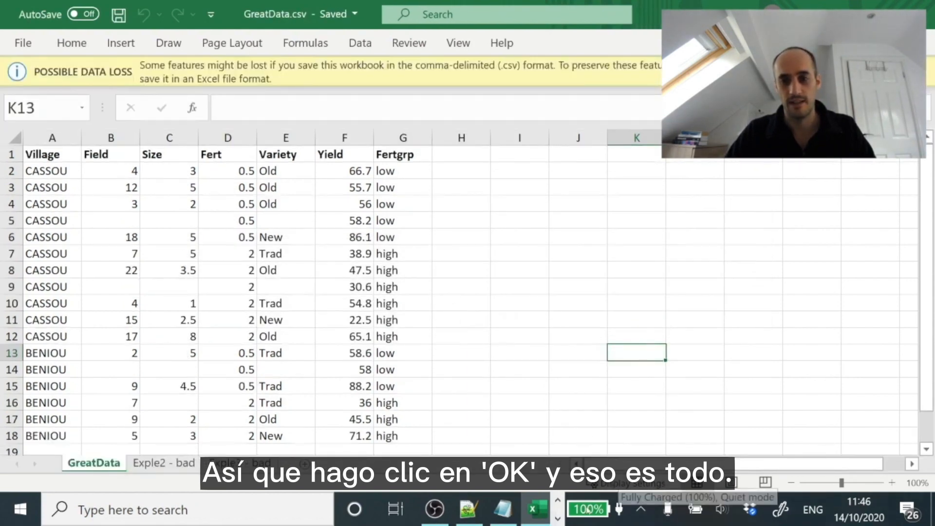
Switch to the Awesome study folder in File Explorer and check for the saved GreatData.csv file
left_click(560, 520)
left_click(560, 520)
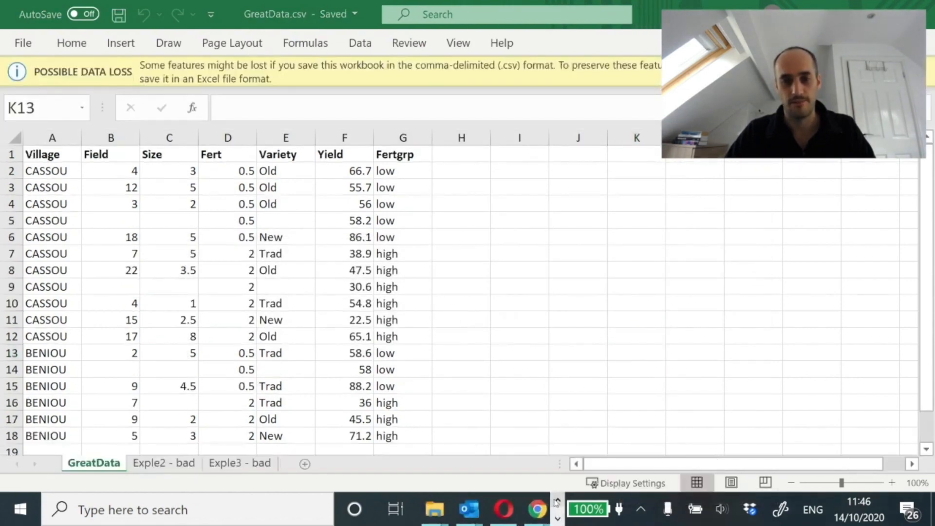
mouse_move(433, 510)
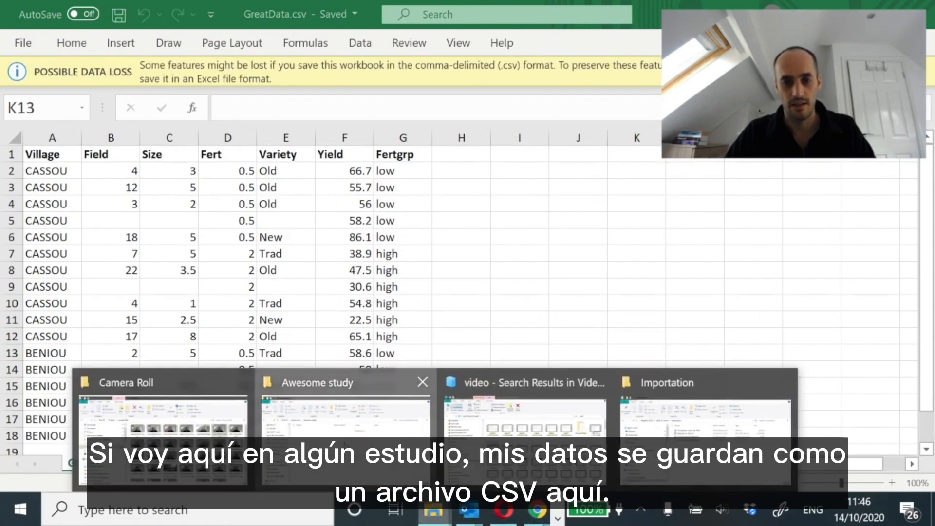
left_click(346, 404)
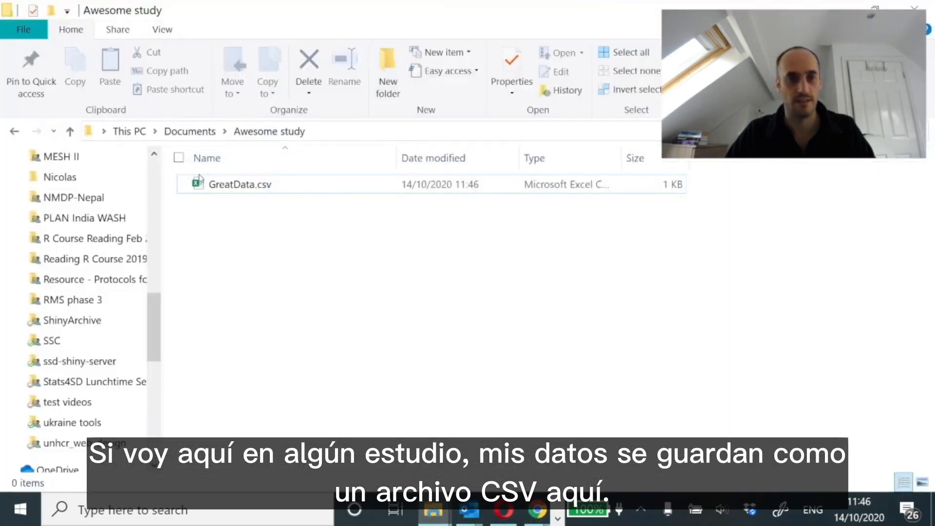
mouse_move(230, 189)
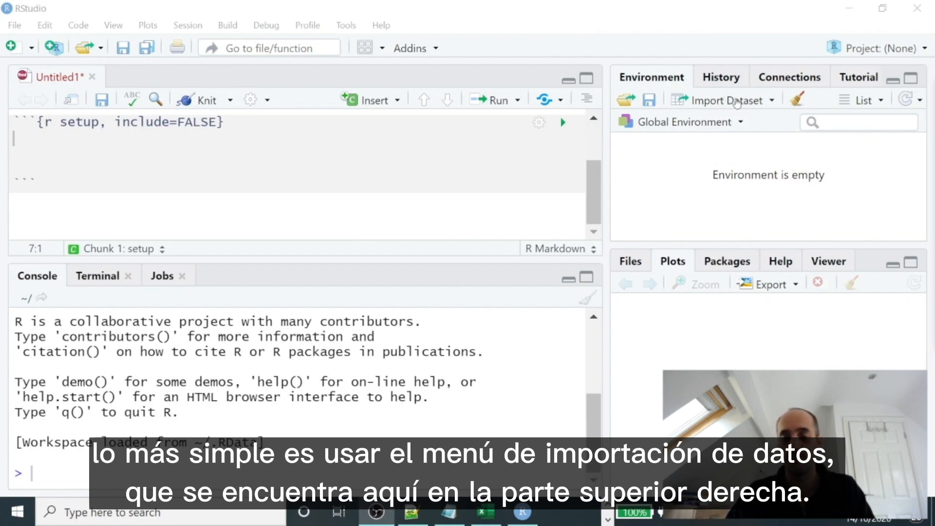
In RStudio, start a From Text (base) dataset import and open GreatData.csv from the Awesome study folder in Documents
left_click(738, 102)
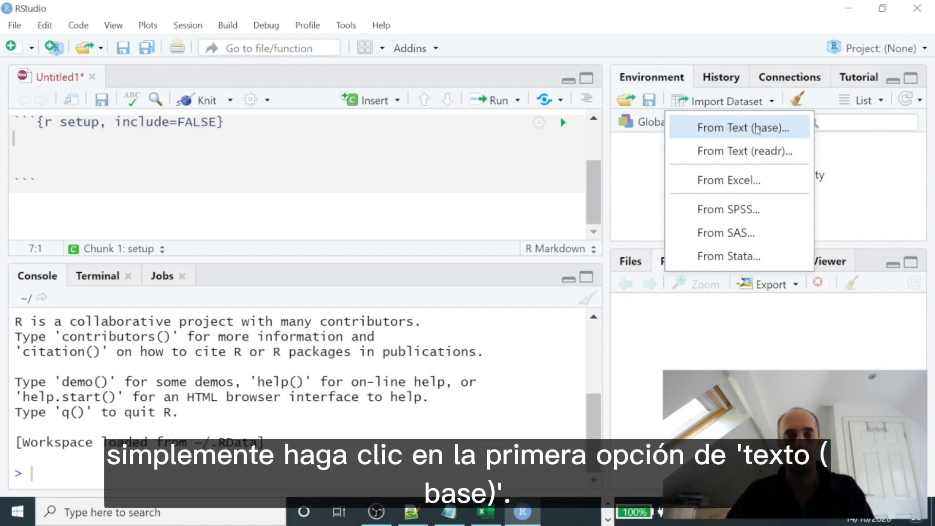
left_click(757, 130)
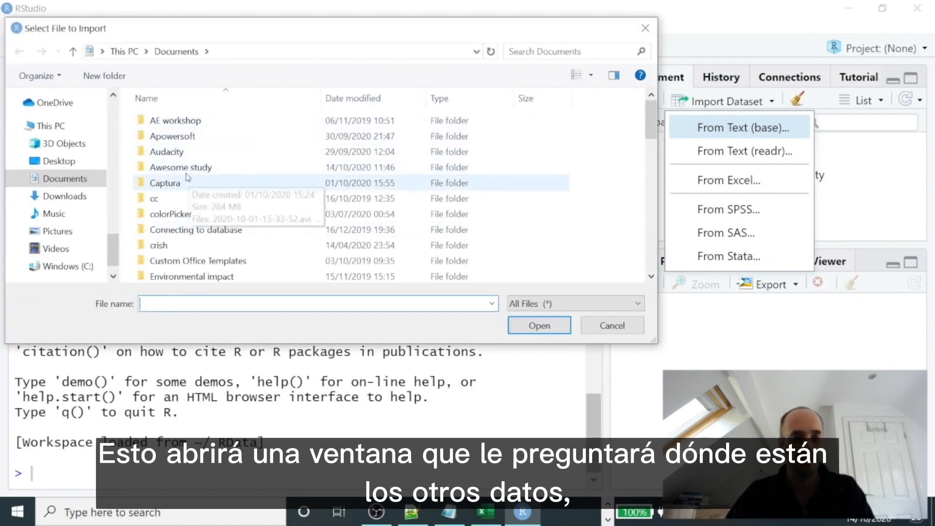
mouse_move(172, 172)
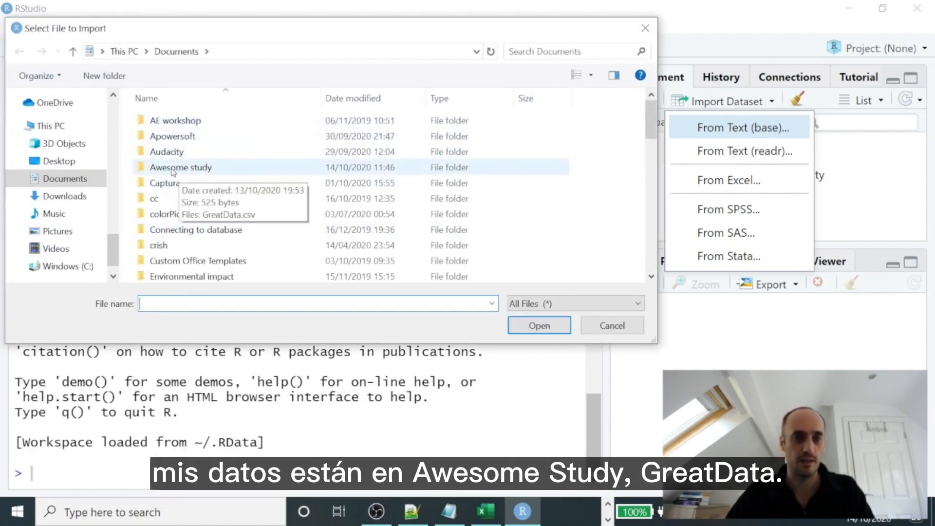
double_click(173, 167)
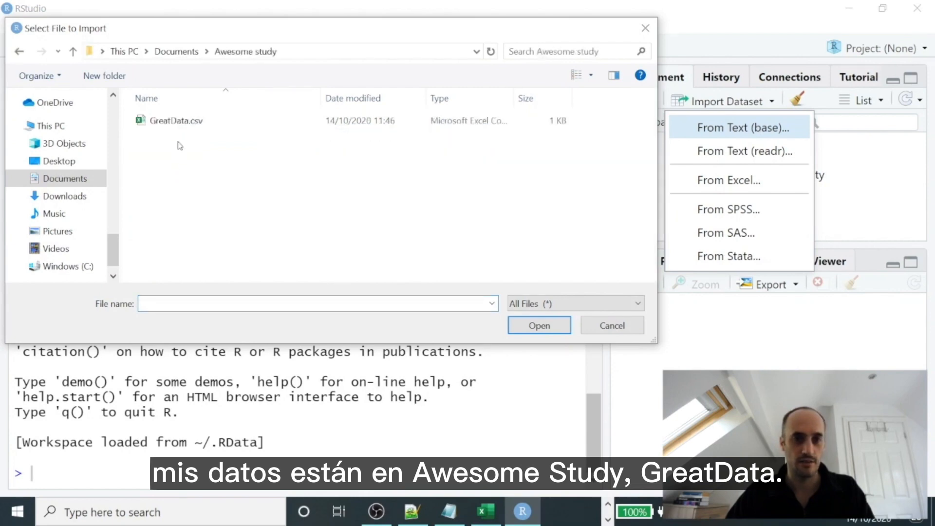
left_click(182, 125)
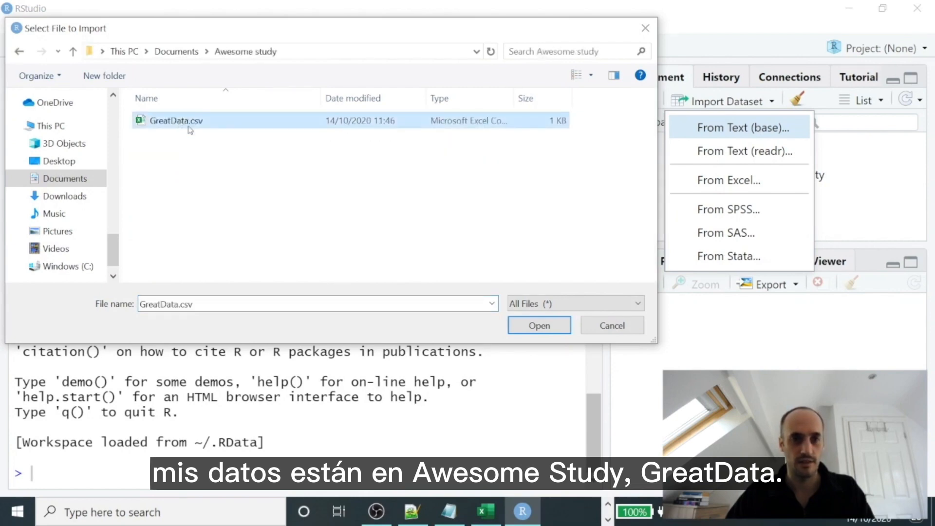
left_click(541, 326)
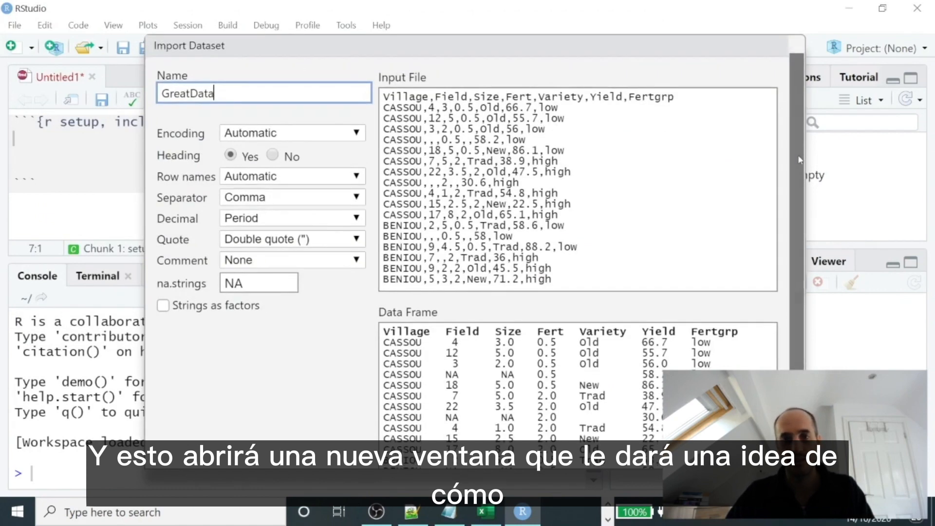
Review the input file and data frame previews and check the dataset name in the import settings
scroll(786, 151, "down", 3)
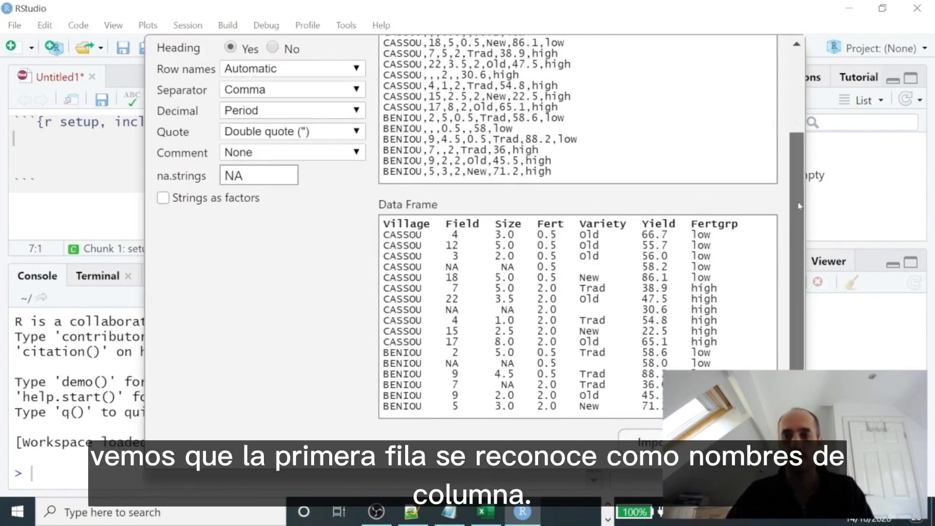
scroll(804, 209, "up", 3)
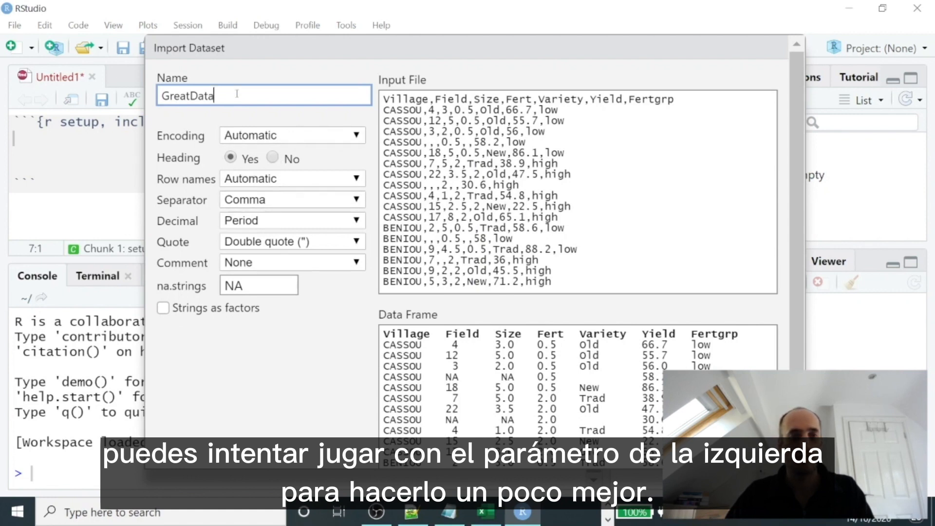
double_click(203, 88)
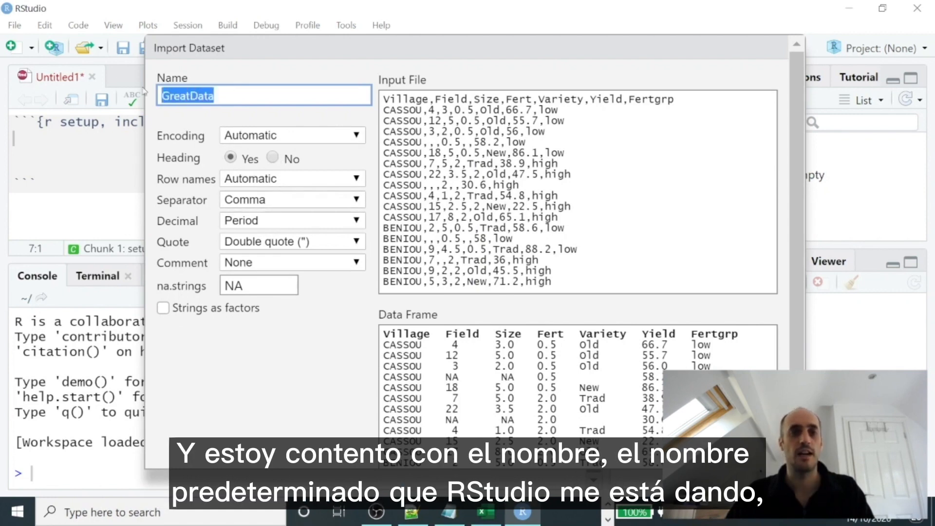
left_click(227, 90)
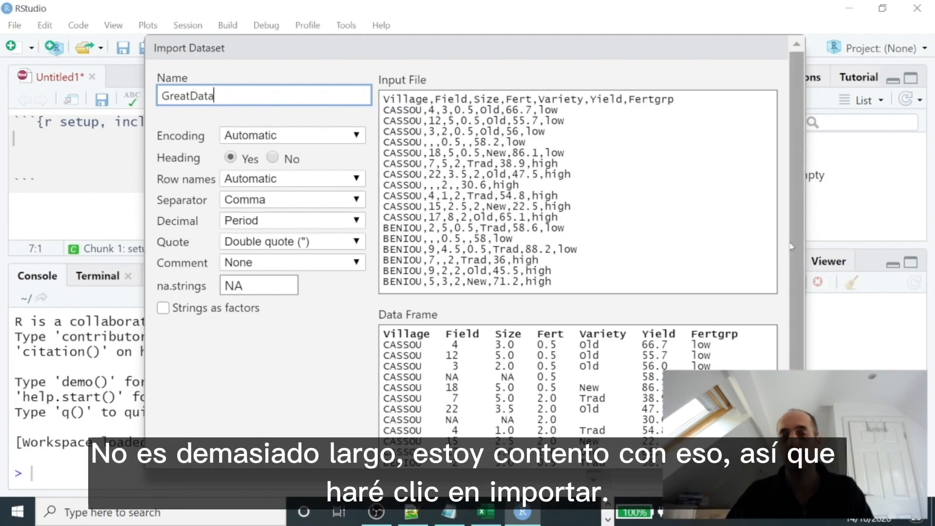
Import the CSV file as a dataset named GreatData with the current import settings
scroll(793, 239, "down", 2)
scroll(787, 281, "down", 3)
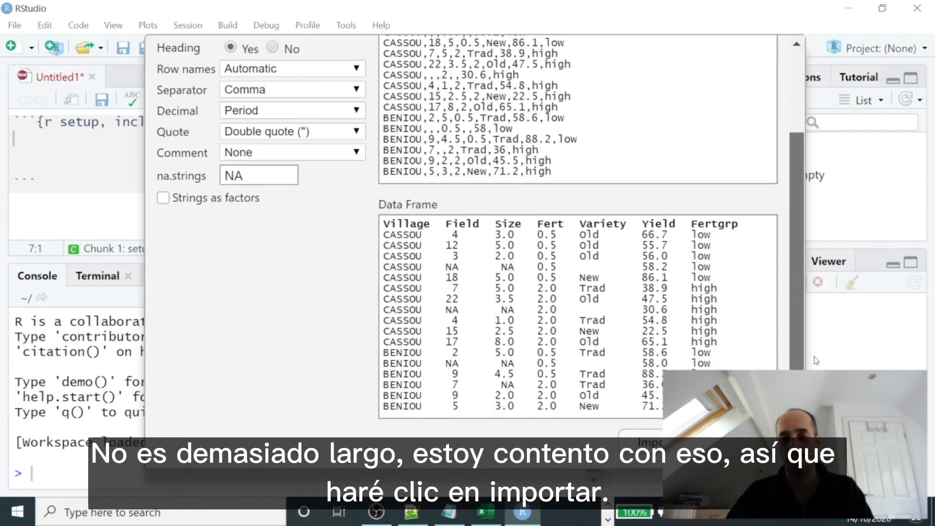
left_click(641, 442)
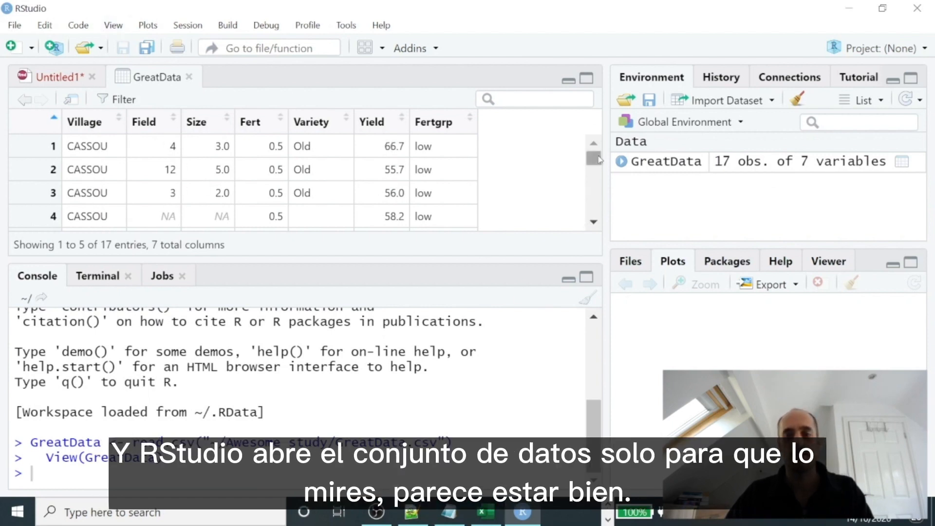
Look through the rows of the imported GreatData table, and close its data view to return to the R Markdown script
scroll(597, 157, "down", 2)
scroll(597, 157, "up", 2)
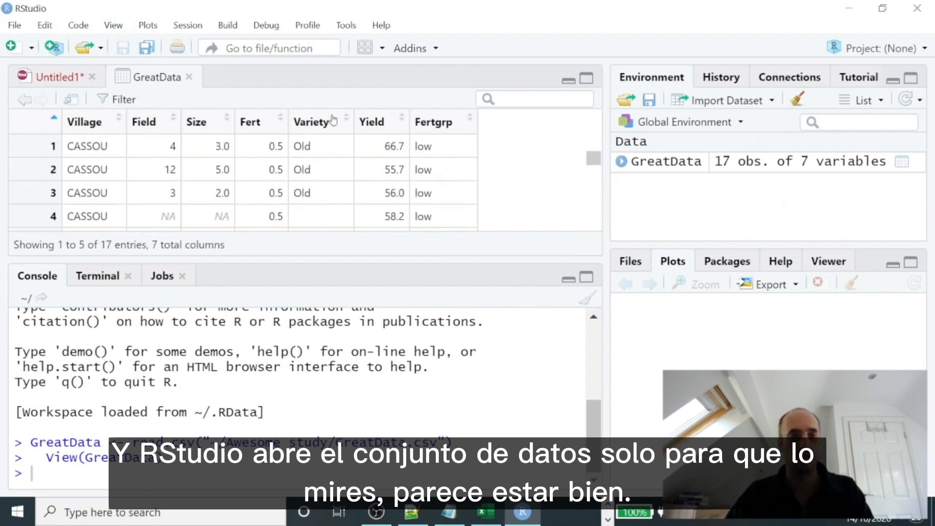
left_click(189, 77)
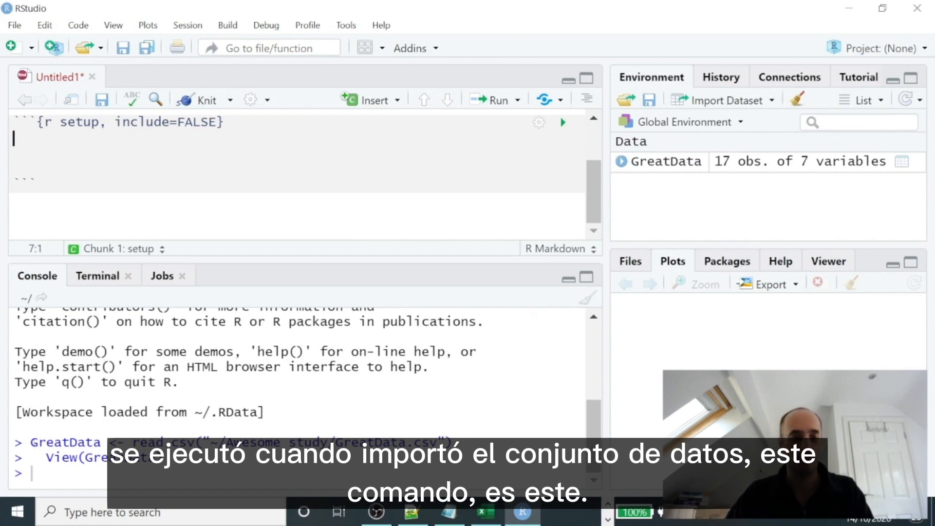
Copy the command GreatData <- read.csv("~/Awesome study/GreatData.csv") from the console into the setup chunk of the Untitled1 script
left_click_drag(30, 443, 480, 440)
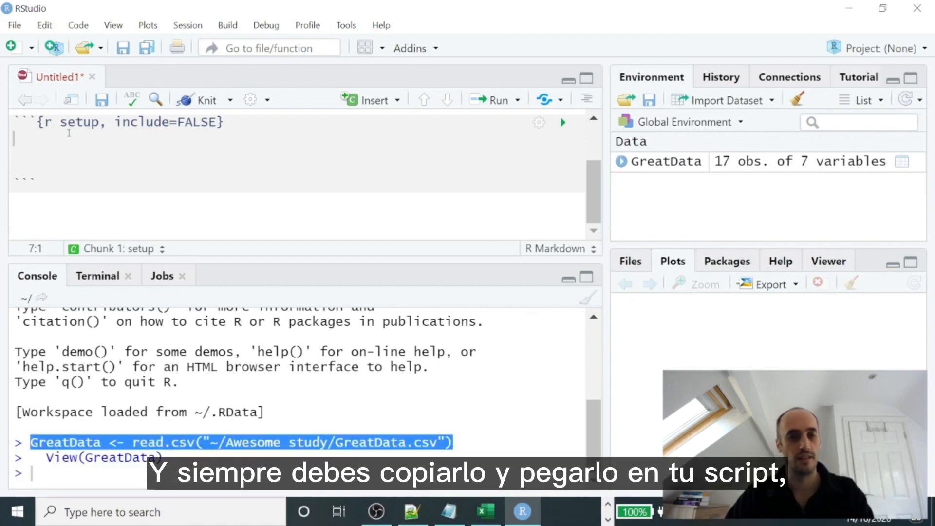
left_click(57, 152)
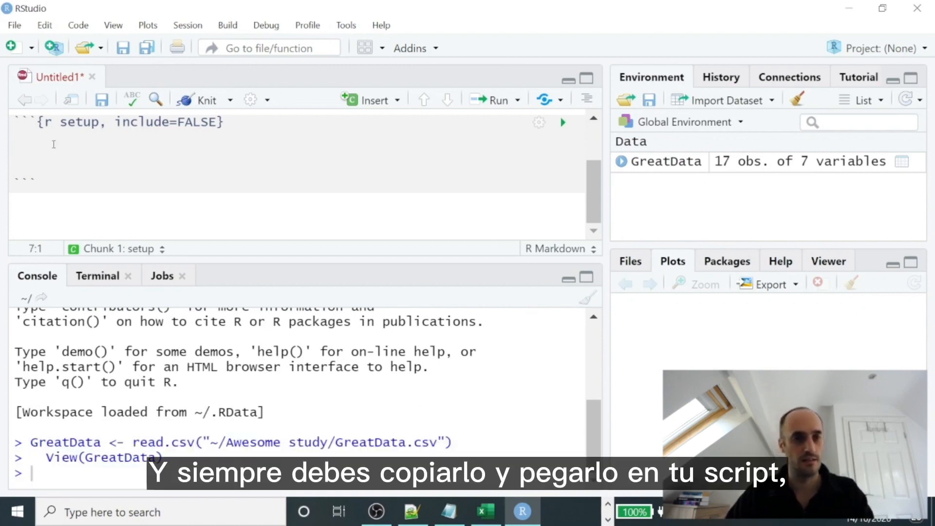
type("GreatData <- read.csv(\"~/Awesome study/GreatData.csv\")")
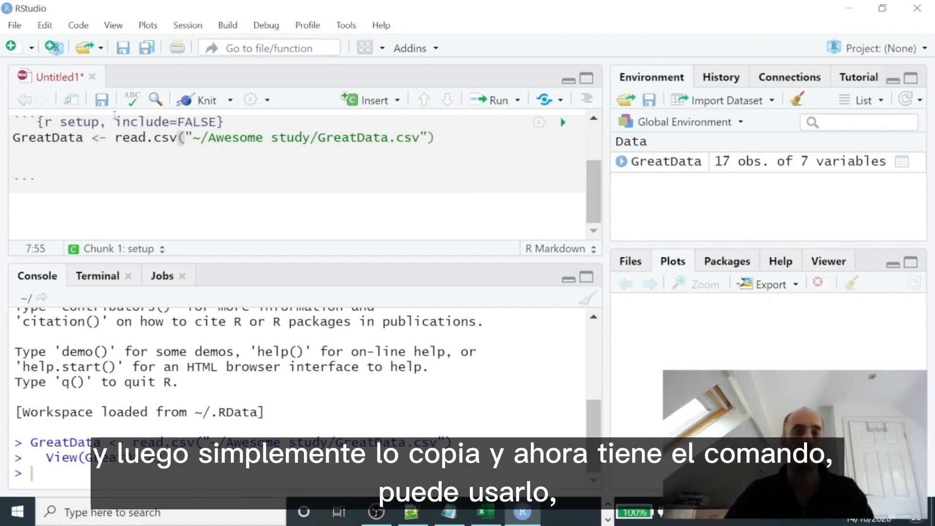
left_click_drag(467, 139, 31, 176)
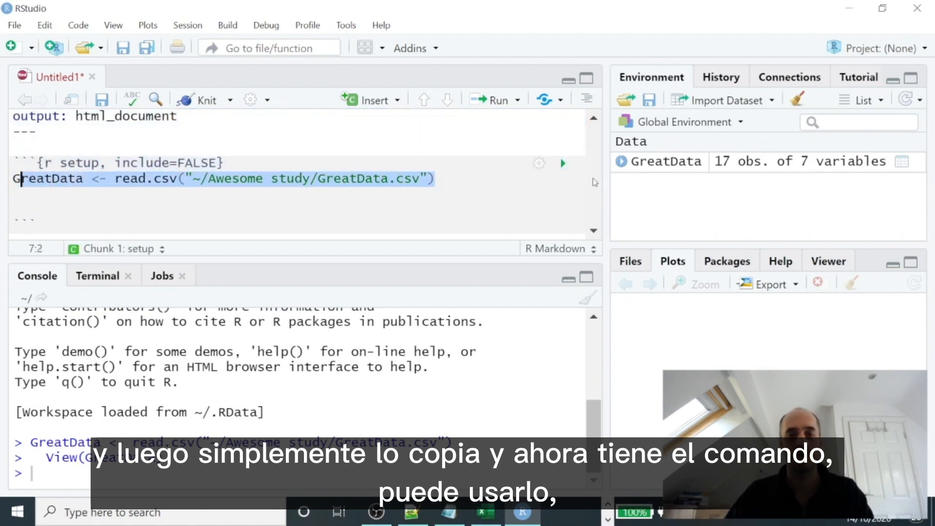
scroll(573, 176, "down", 1)
left_click(392, 146)
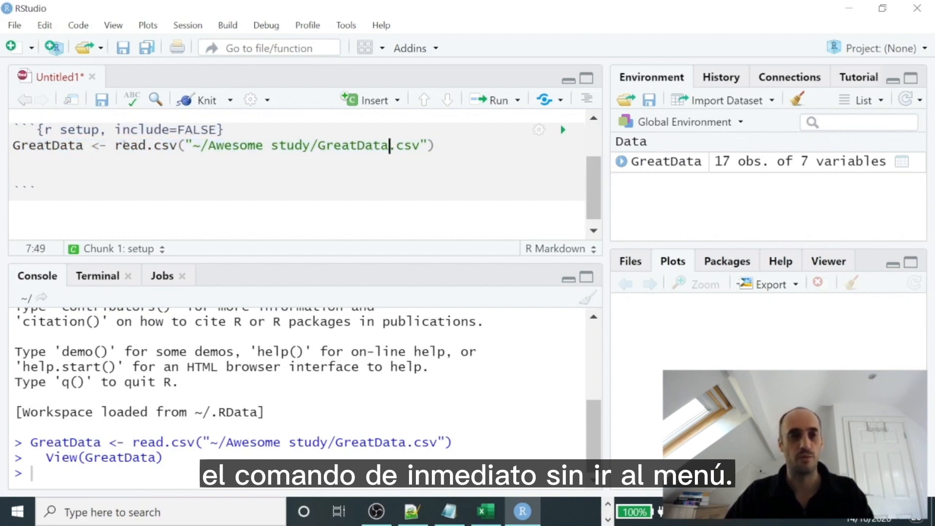
left_click(180, 164)
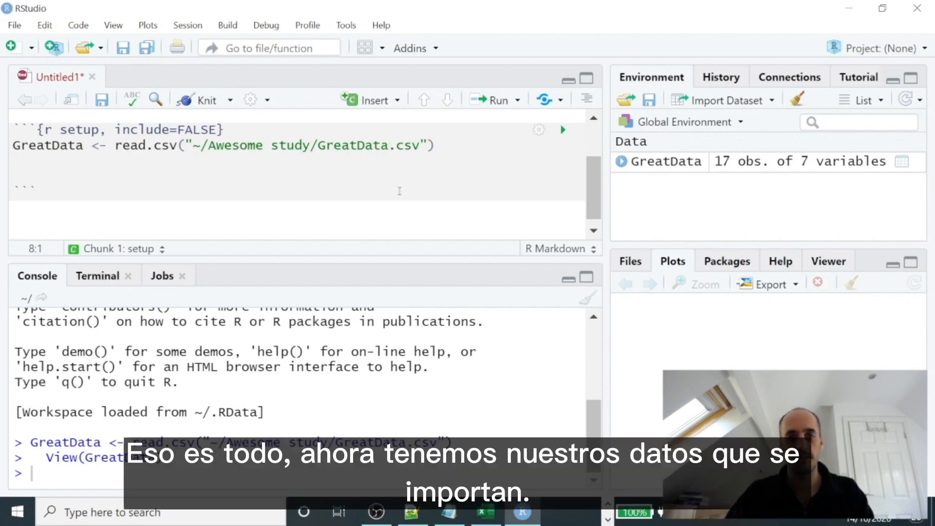